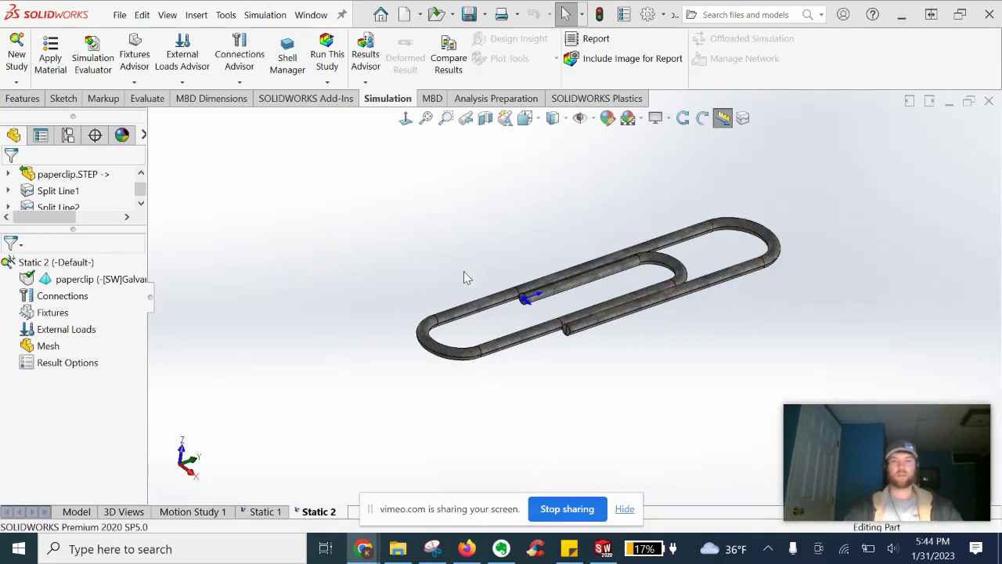
Step: Orbit the paperclip to view it from above
{"action": "middle_click_drag", "start_coordinate": [465, 277], "coordinate": [472, 317]}
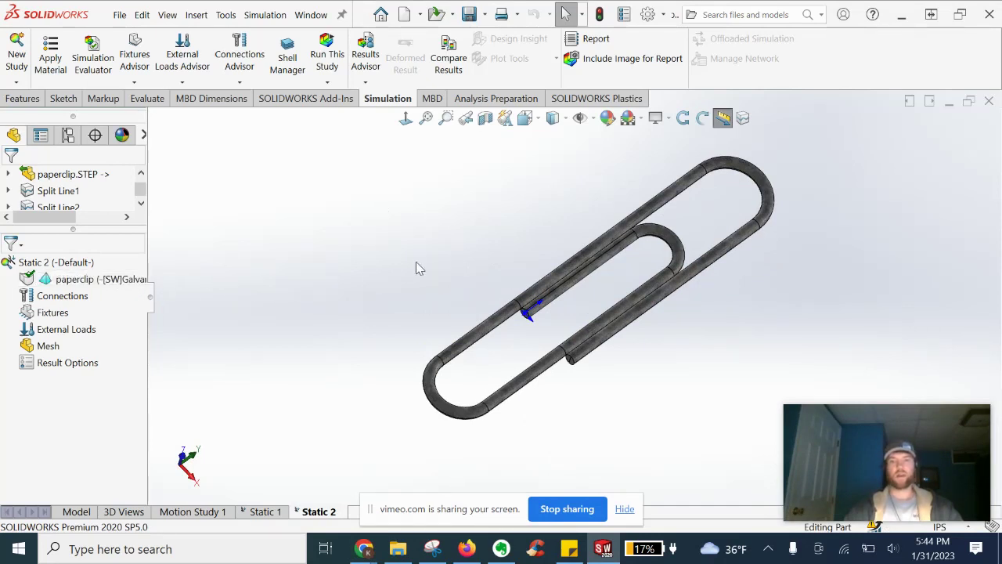
{"action": "middle_click_drag", "start_coordinate": [414, 268], "coordinate": [427, 228]}
{"action": "scroll", "coordinate": [582, 230], "scroll_direction": "down", "scroll_amount": 2}
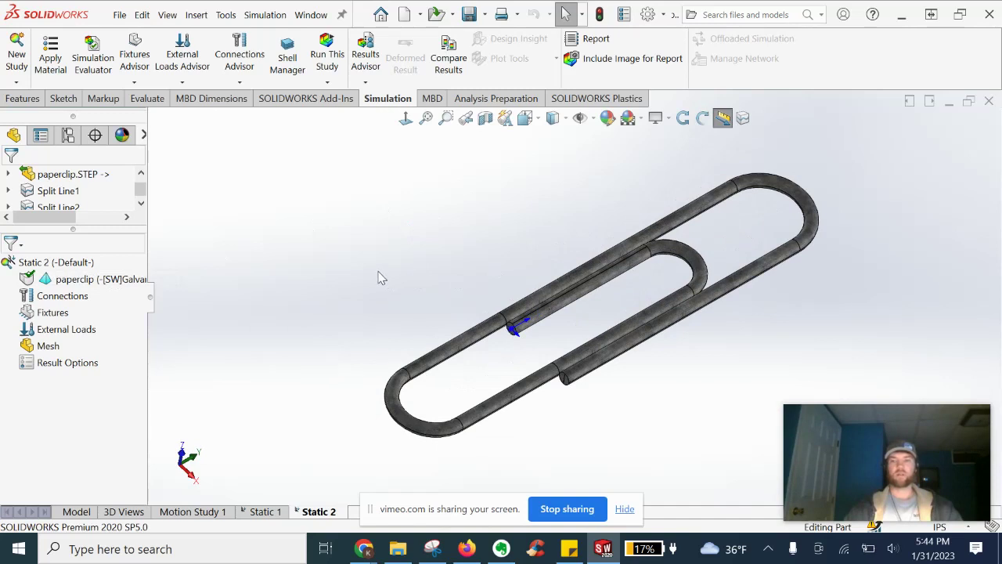
{"action": "left_click", "coordinate": [47, 316]}
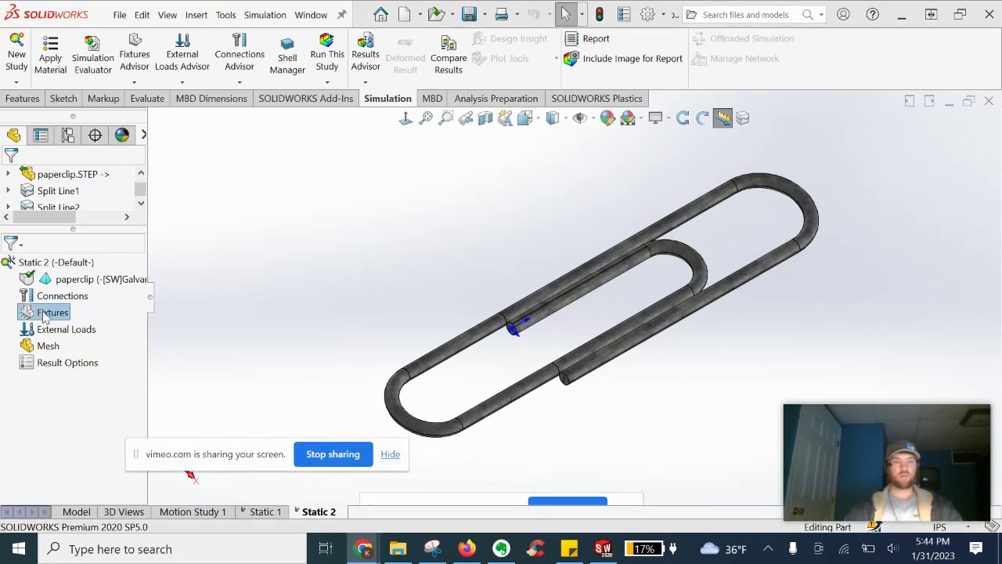
{"action": "right_click", "coordinate": [45, 317]}
Step: Start a Fixed Geometry fixture and select the loop's straight wire faces Face<1> to Face<3>
{"action": "left_click", "coordinate": [82, 71]}
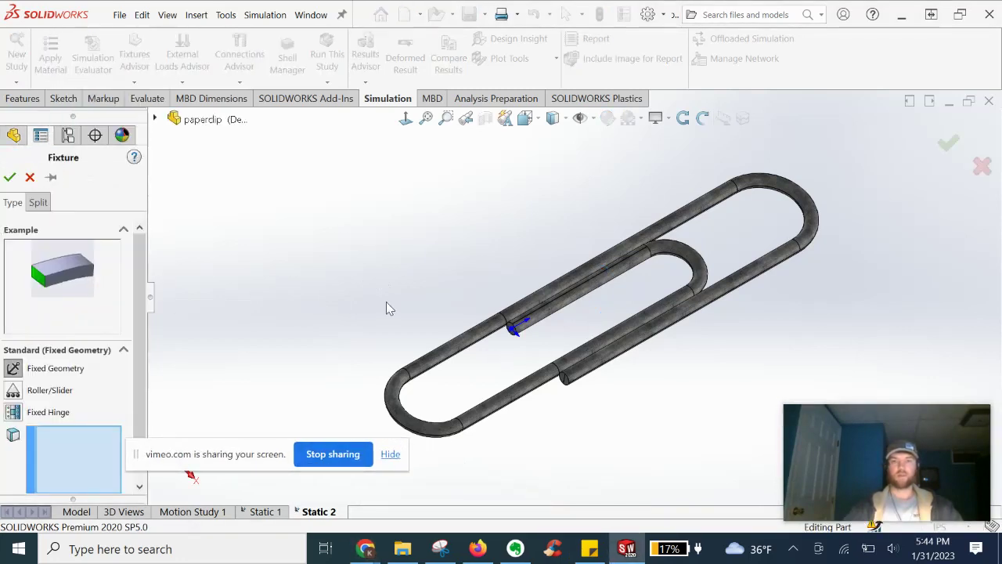
{"action": "scroll", "coordinate": [729, 286], "scroll_direction": "down", "scroll_amount": 3}
{"action": "left_click", "coordinate": [739, 290]}
{"action": "middle_click_drag", "start_coordinate": [738, 290], "coordinate": [329, 276]}
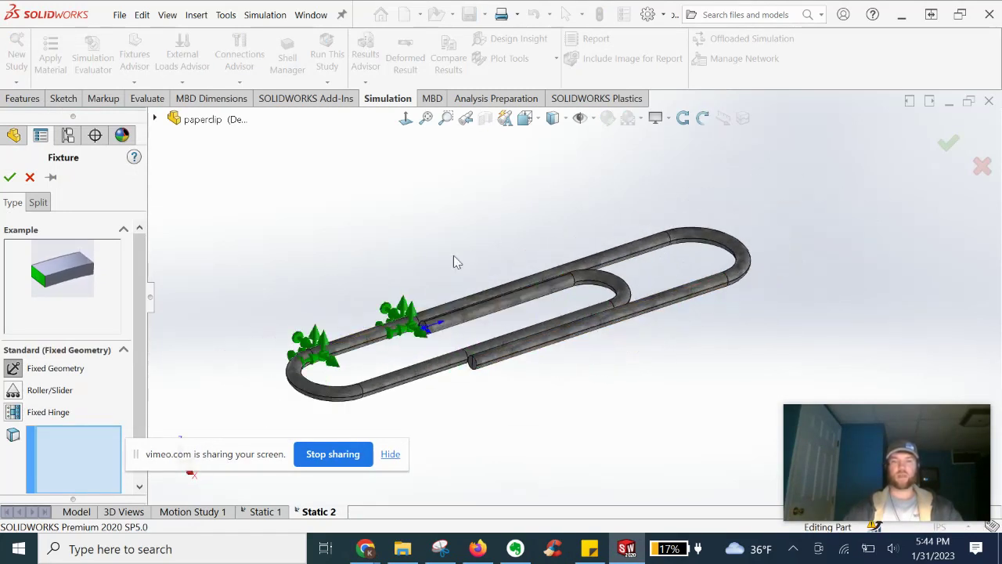
{"action": "left_click", "coordinate": [501, 302]}
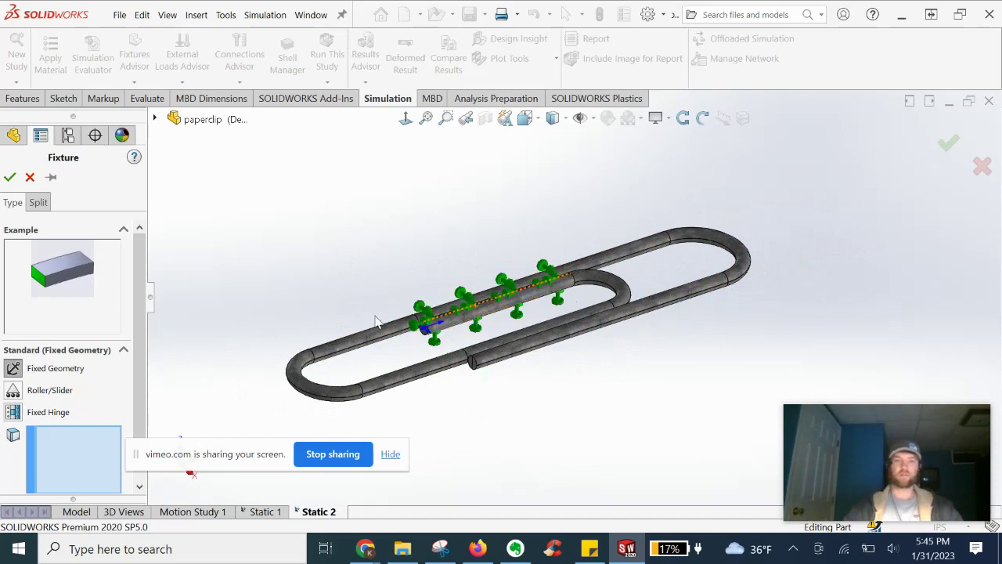
{"action": "key", "text": "ctrl+z"}
{"action": "mouse_move", "coordinate": [577, 410]}
{"action": "middle_mouse_down"}
{"action": "mouse_move", "coordinate": [559, 360]}
{"action": "mouse_move", "coordinate": [586, 375]}
{"action": "mouse_move", "coordinate": [549, 371]}
{"action": "mouse_move", "coordinate": [402, 293]}
{"action": "mouse_move", "coordinate": [349, 320]}
{"action": "mouse_move", "coordinate": [568, 386]}
{"action": "middle_mouse_up"}
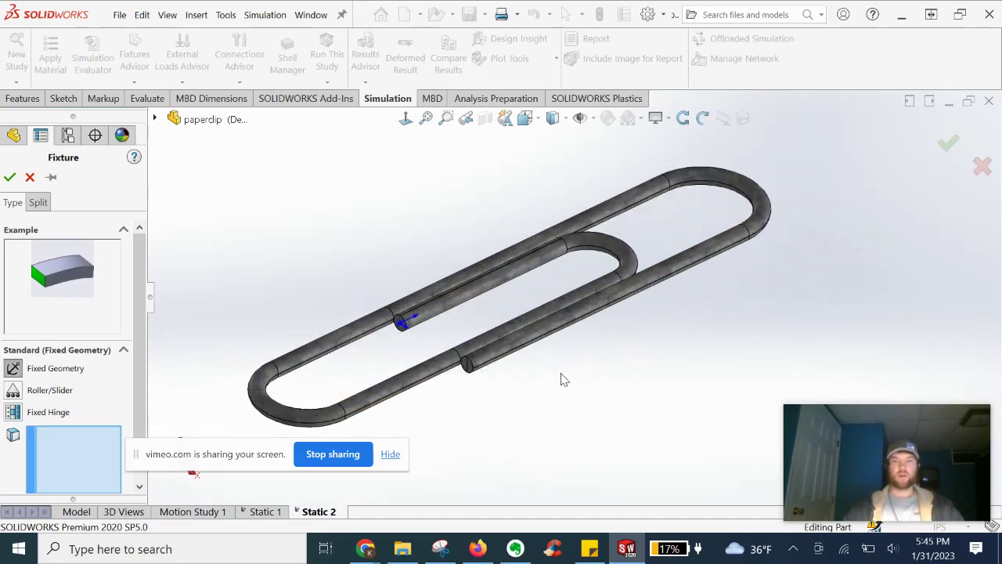
{"action": "left_click", "coordinate": [340, 344]}
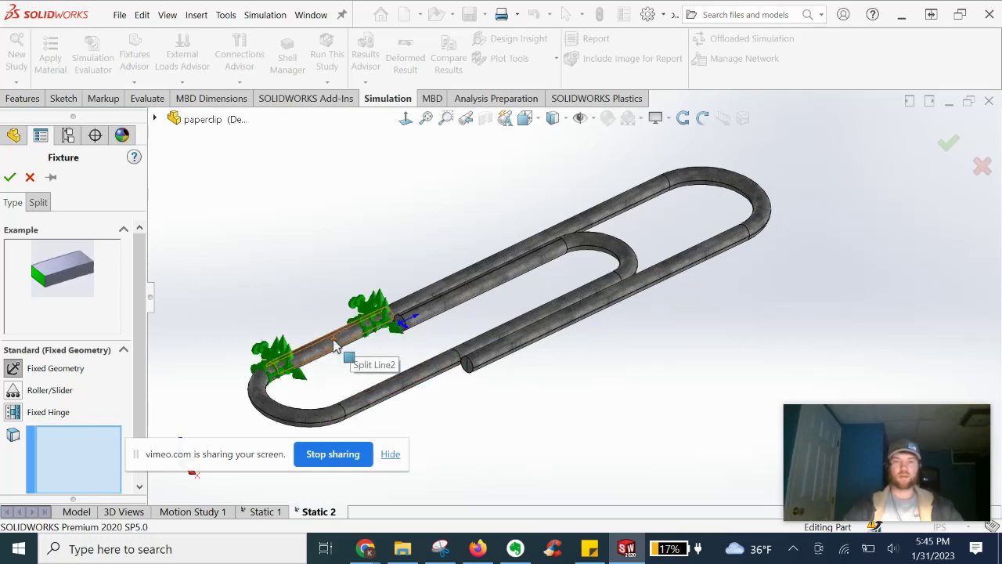
{"action": "left_click", "coordinate": [334, 344]}
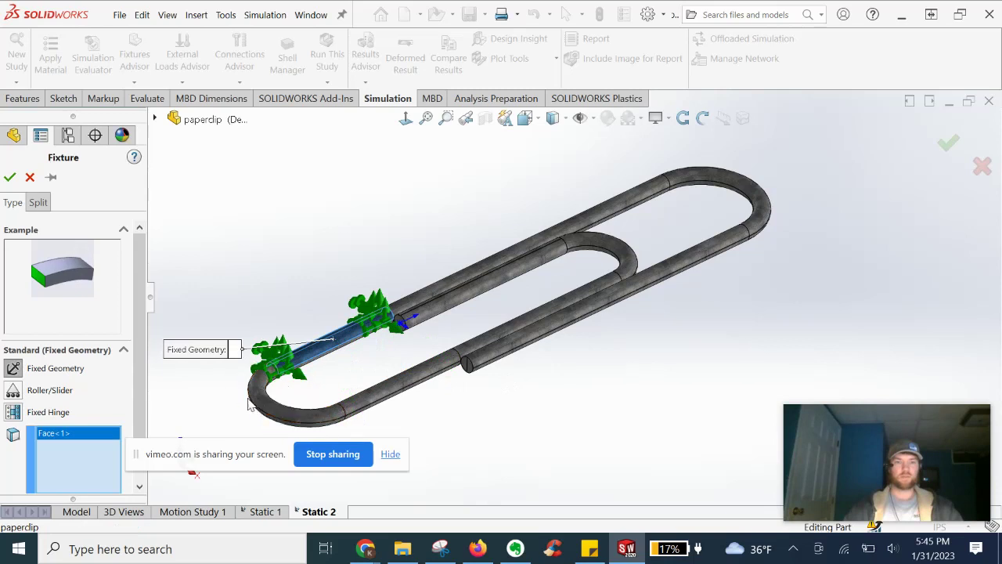
{"action": "left_click", "coordinate": [344, 408]}
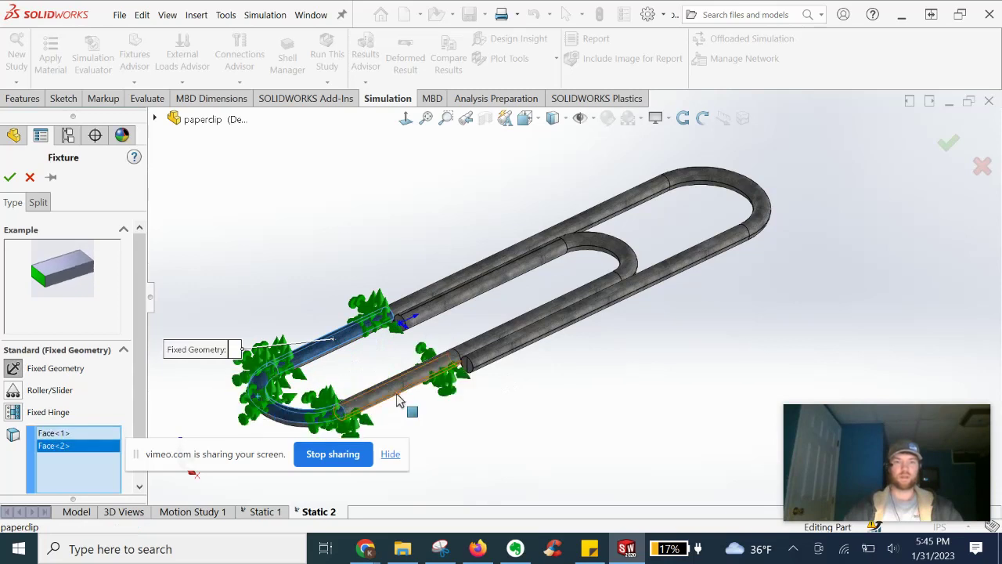
{"action": "left_click", "coordinate": [390, 397]}
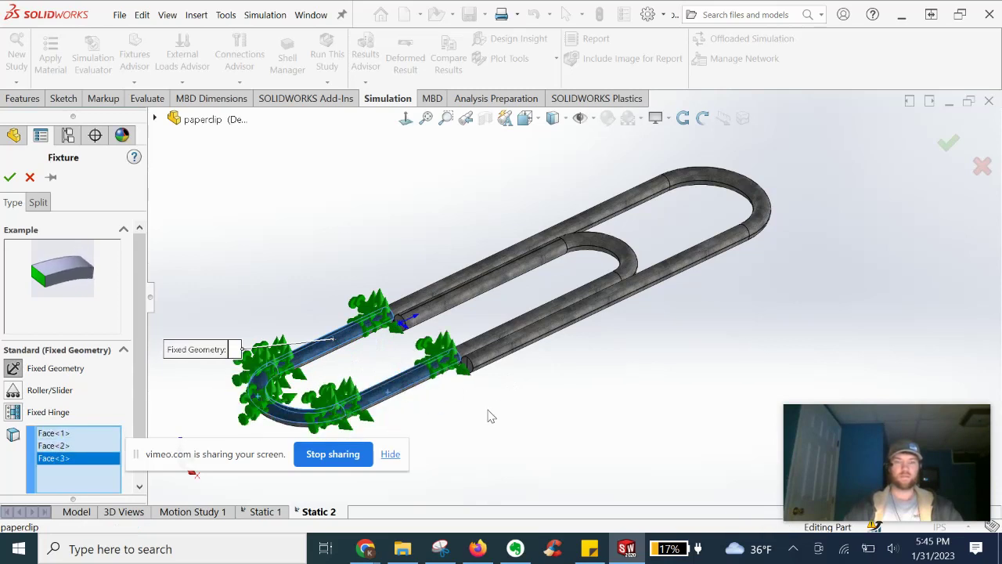
Step: Add the curved bend and its two adjacent wire faces, then confirm fixture Fixed-1
{"action": "middle_click_drag", "start_coordinate": [488, 415], "coordinate": [604, 252]}
{"action": "scroll", "coordinate": [739, 172], "scroll_direction": "down", "scroll_amount": 3}
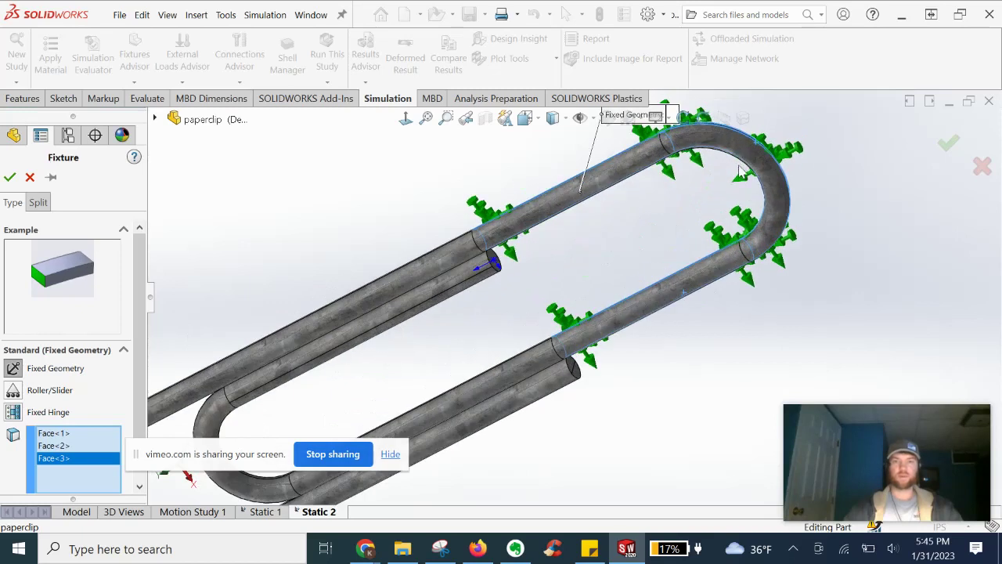
{"action": "left_click", "coordinate": [692, 144]}
{"action": "left_click", "coordinate": [619, 166]}
{"action": "left_click", "coordinate": [701, 286]}
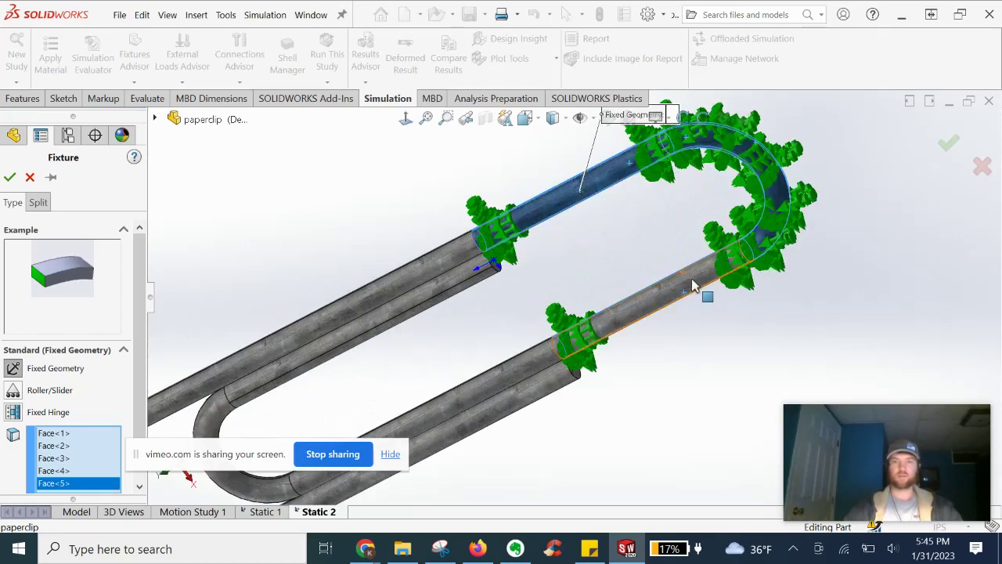
{"action": "scroll", "coordinate": [622, 293], "scroll_direction": "up", "scroll_amount": 2}
{"action": "middle_click_drag", "start_coordinate": [618, 298], "coordinate": [503, 374]}
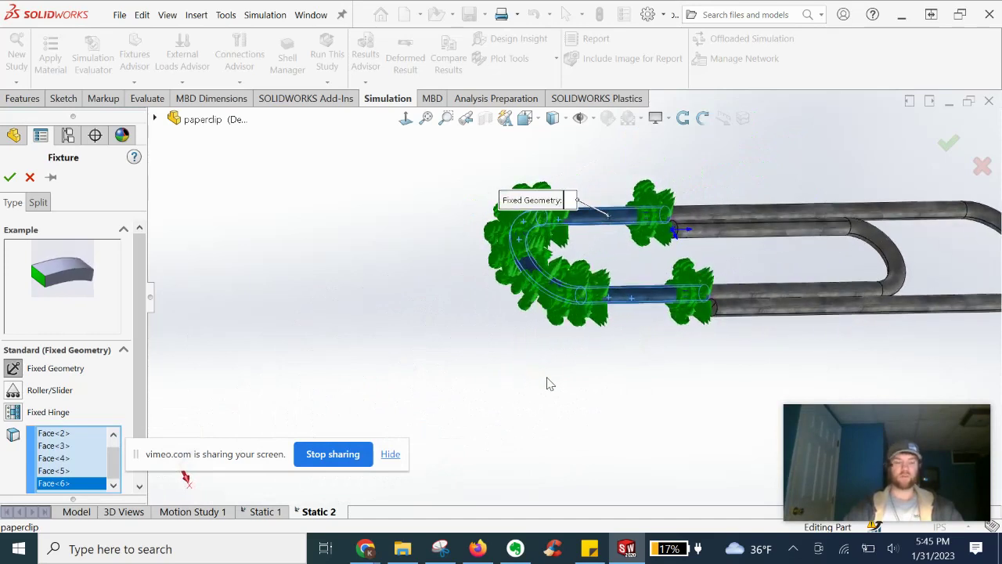
{"action": "scroll", "coordinate": [619, 385], "scroll_direction": "up", "scroll_amount": 2}
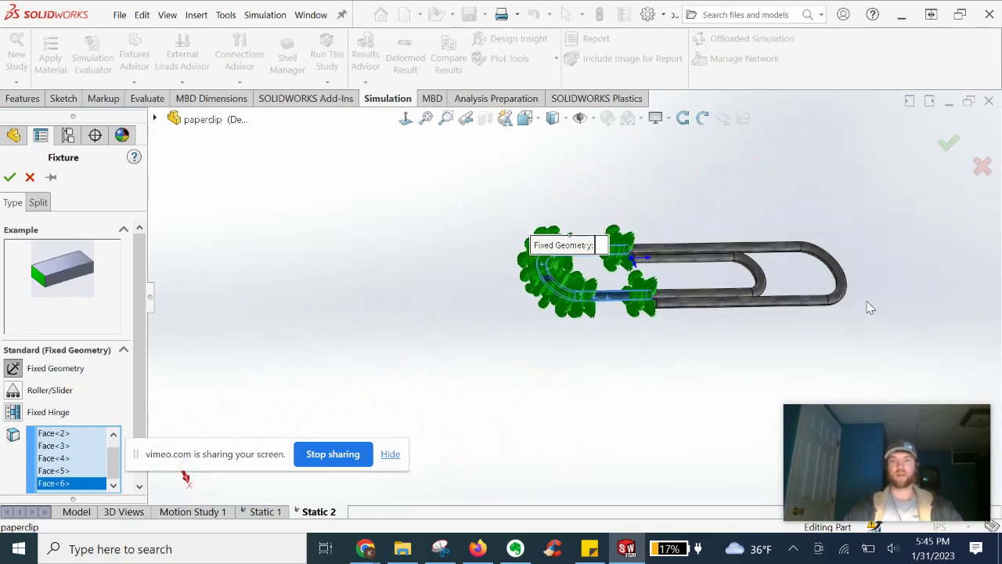
{"action": "scroll", "coordinate": [866, 301], "scroll_direction": "down", "scroll_amount": 2}
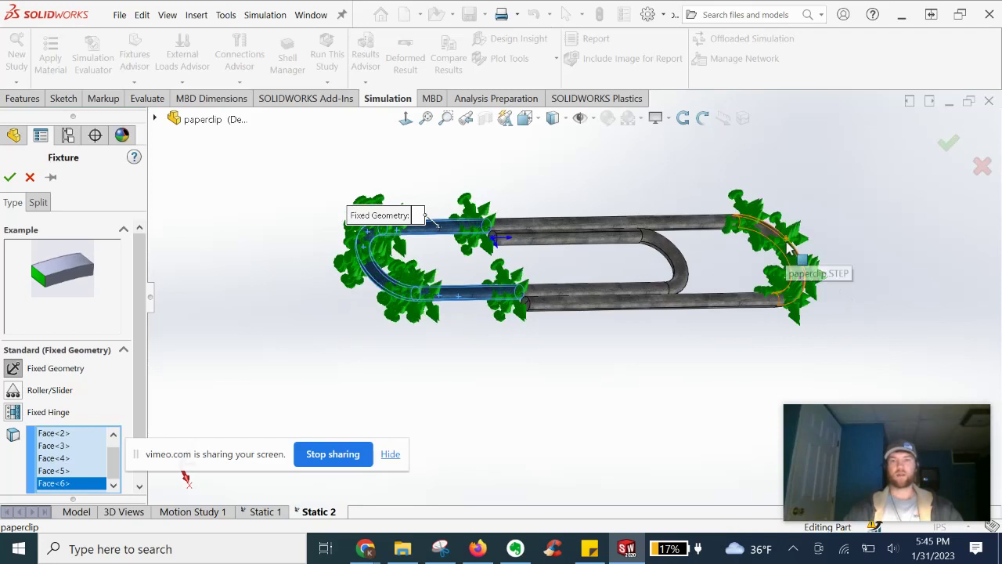
{"action": "scroll", "coordinate": [785, 247], "scroll_direction": "up", "scroll_amount": 2}
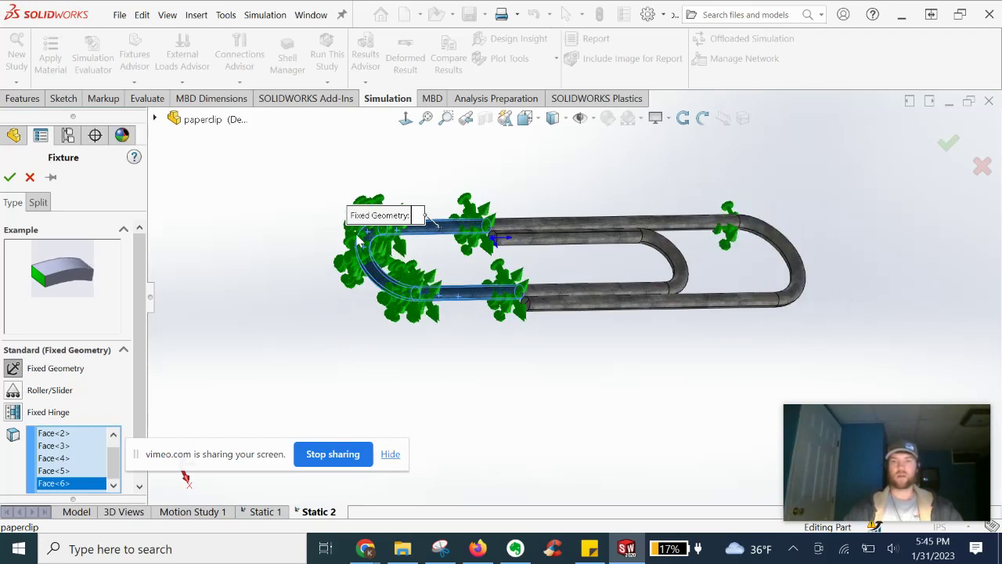
{"action": "scroll", "coordinate": [739, 278], "scroll_direction": "down", "scroll_amount": 2}
{"action": "scroll", "coordinate": [740, 278], "scroll_direction": "up", "scroll_amount": 1}
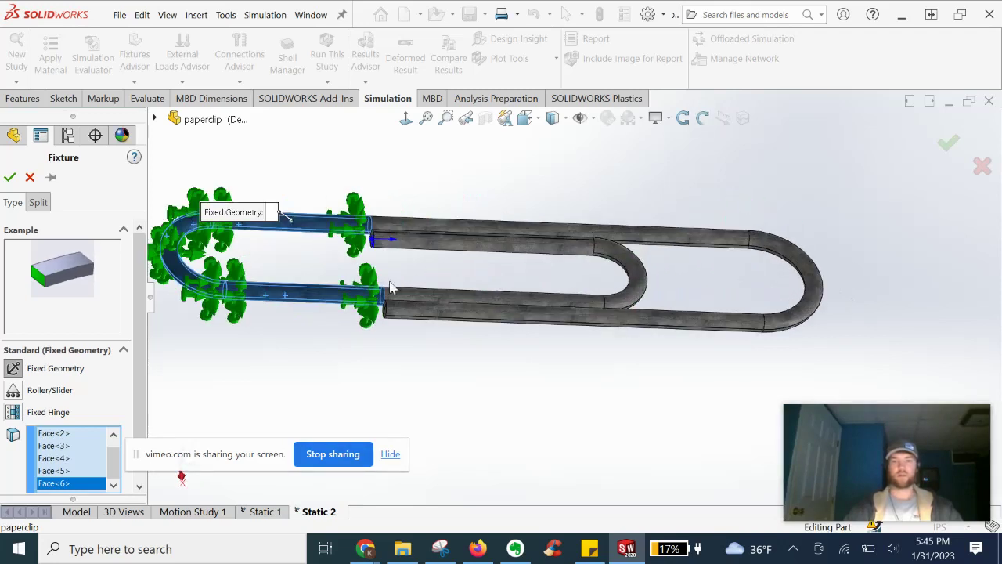
{"action": "scroll", "coordinate": [438, 298], "scroll_direction": "down", "scroll_amount": 1}
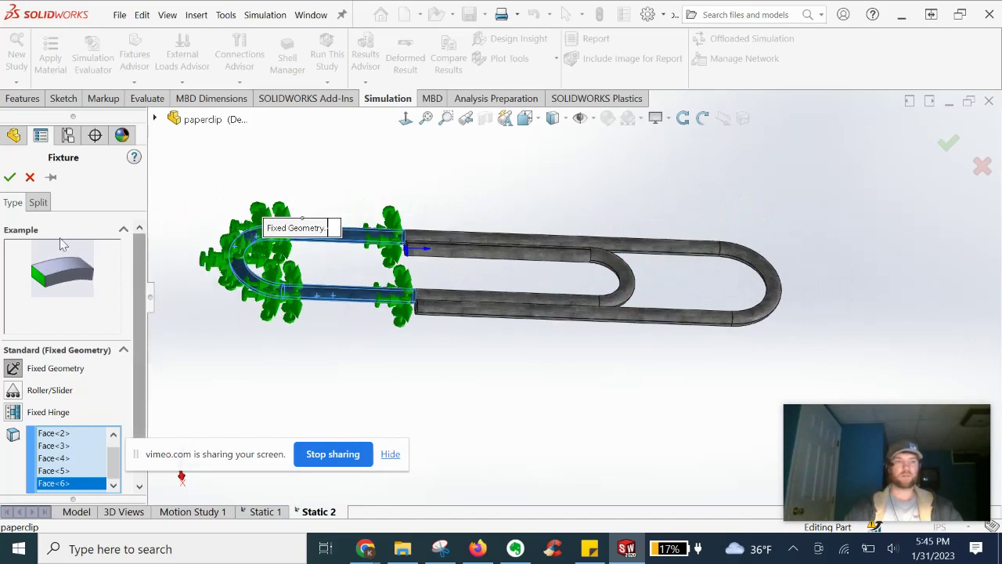
{"action": "left_click", "coordinate": [10, 179]}
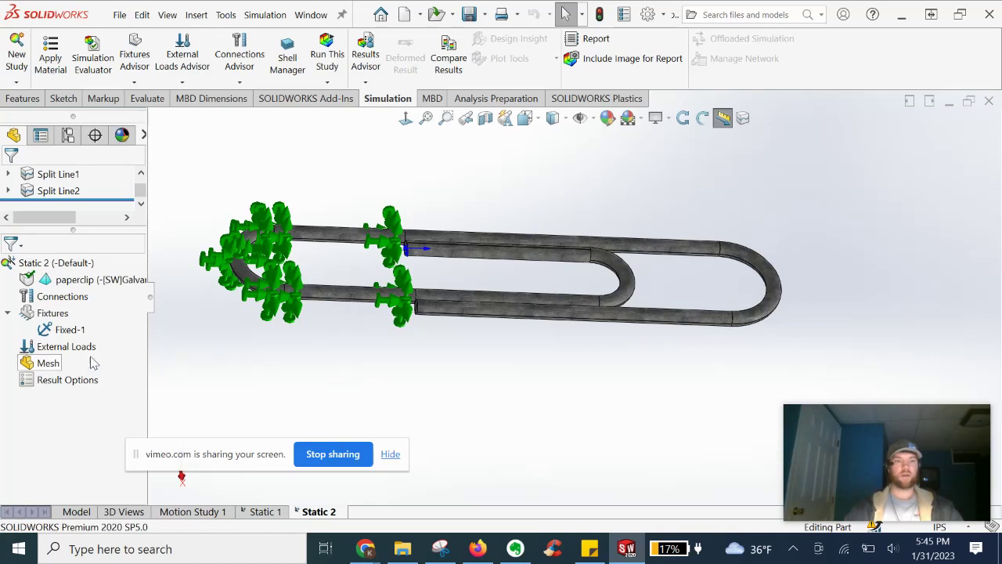
Step: Start a 1 lbf force along Selected direction, using the Split Line1 edge (Edge<1>)
{"action": "right_click", "coordinate": [65, 349]}
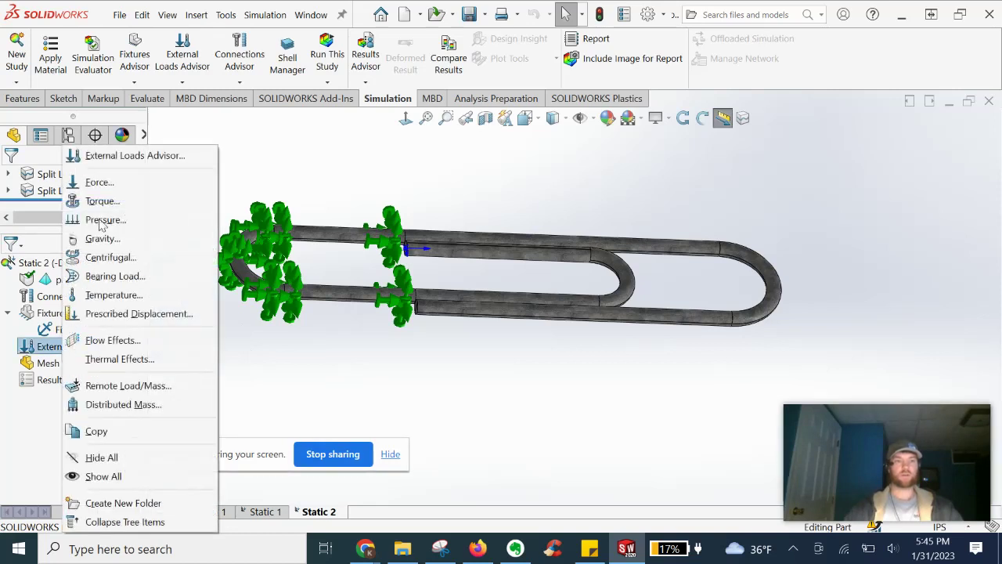
{"action": "key", "text": "Escape"}
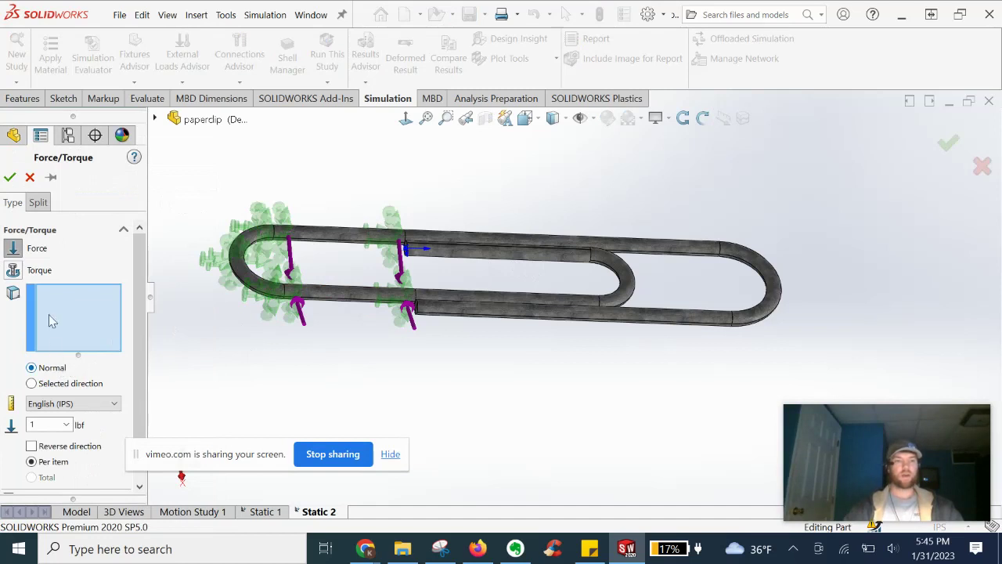
{"action": "left_click", "coordinate": [31, 384]}
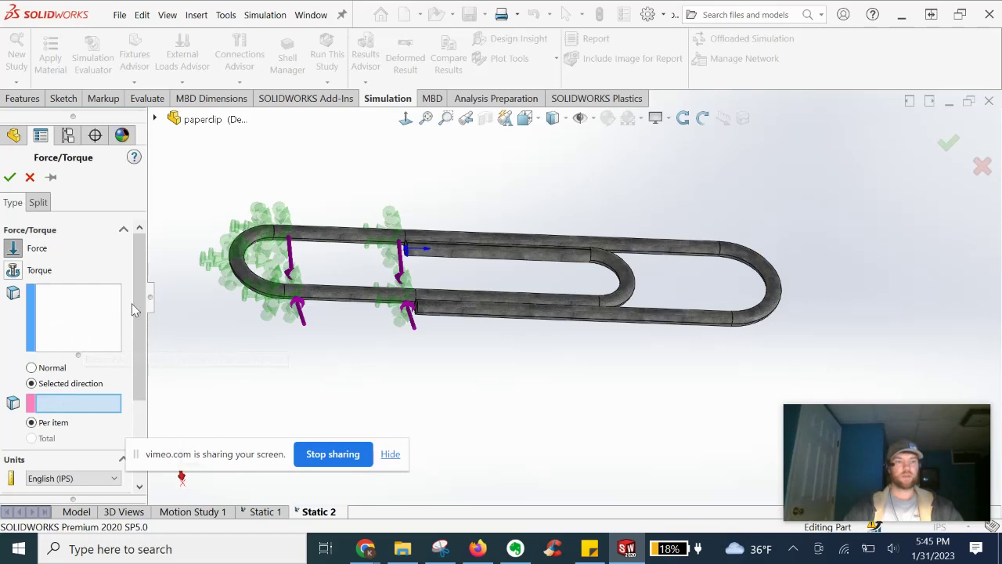
{"action": "scroll", "coordinate": [54, 376], "scroll_direction": "down", "scroll_amount": 3}
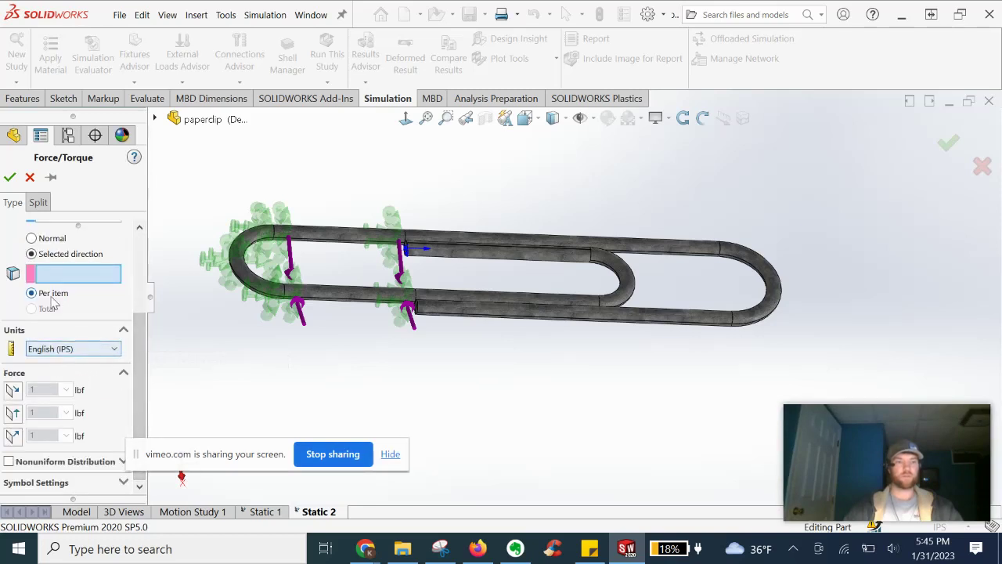
{"action": "scroll", "coordinate": [699, 306], "scroll_direction": "down", "scroll_amount": 2}
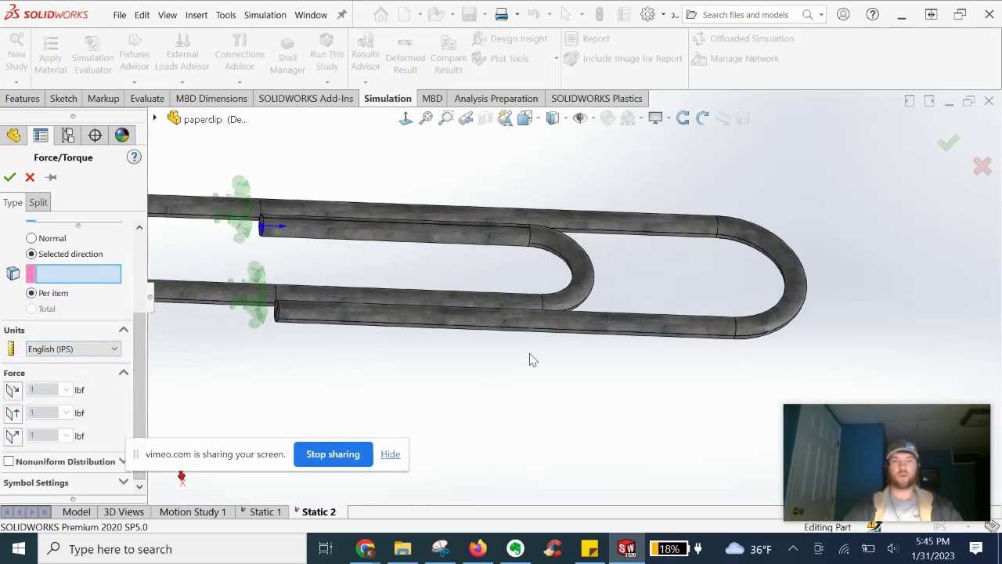
{"action": "middle_click_drag", "start_coordinate": [530, 357], "coordinate": [441, 356]}
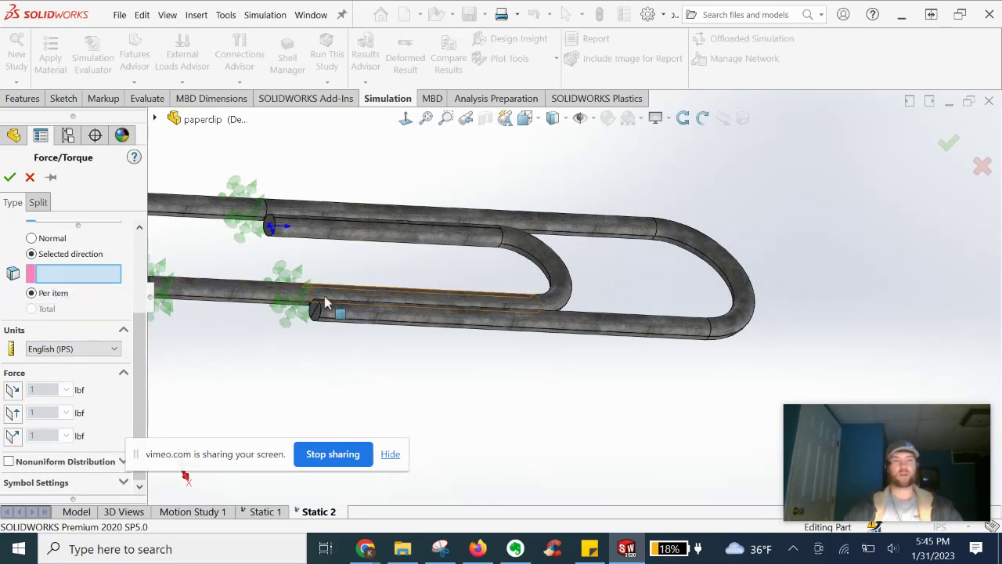
{"action": "scroll", "coordinate": [324, 304], "scroll_direction": "down", "scroll_amount": 1}
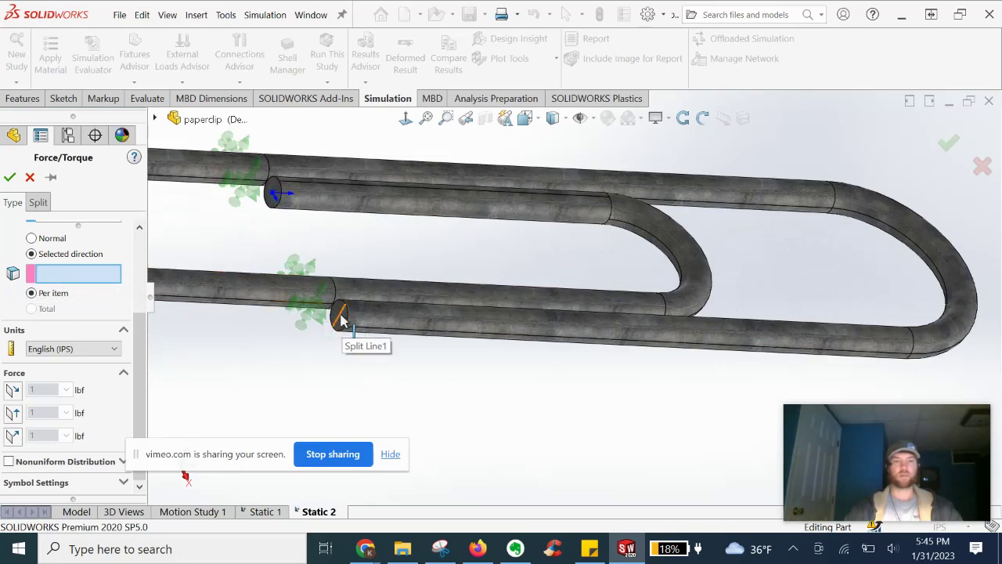
{"action": "left_click", "coordinate": [341, 319]}
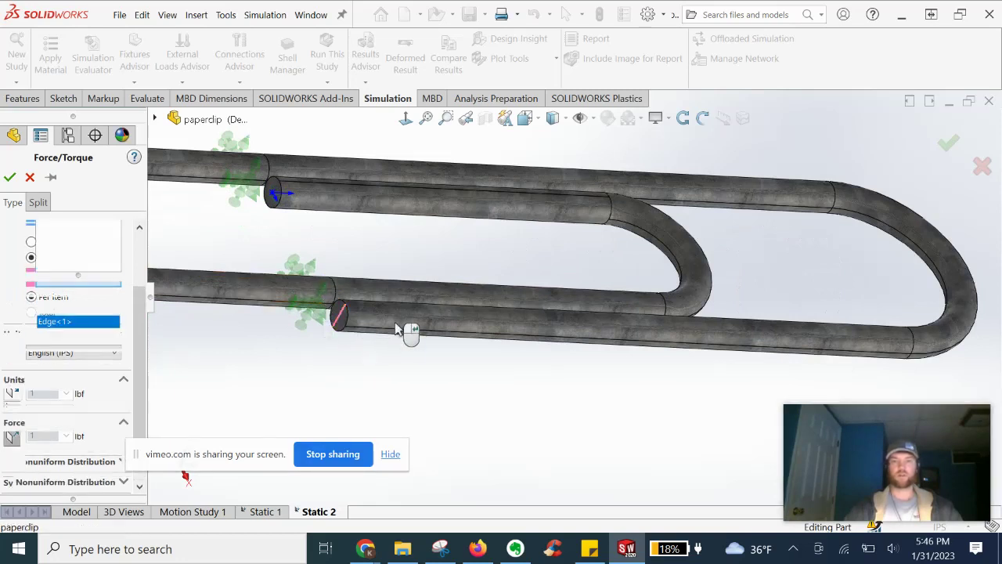
{"action": "scroll", "coordinate": [453, 371], "scroll_direction": "up", "scroll_amount": 2}
{"action": "scroll", "coordinate": [314, 263], "scroll_direction": "down", "scroll_amount": 2}
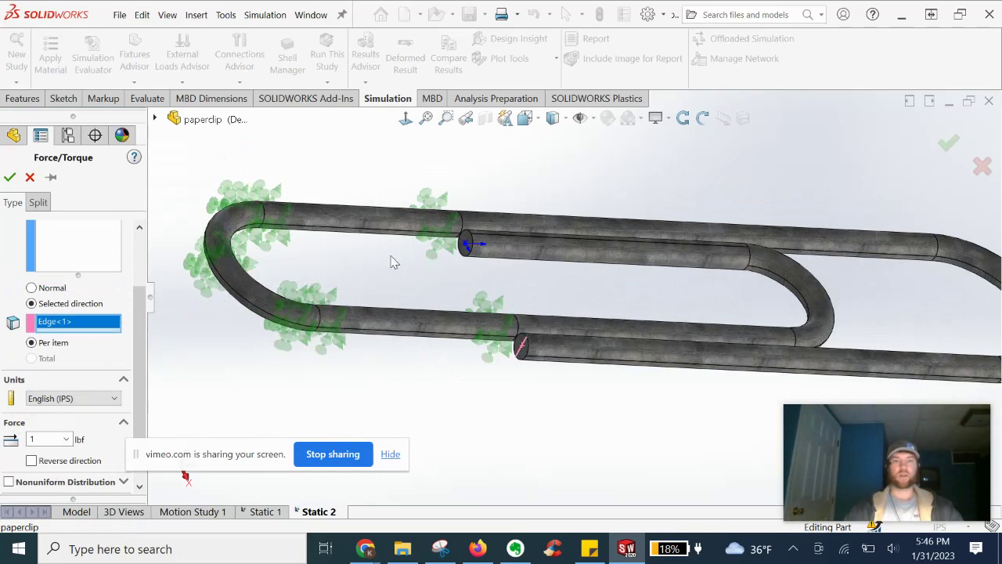
{"action": "scroll", "coordinate": [427, 280], "scroll_direction": "up", "scroll_amount": 2}
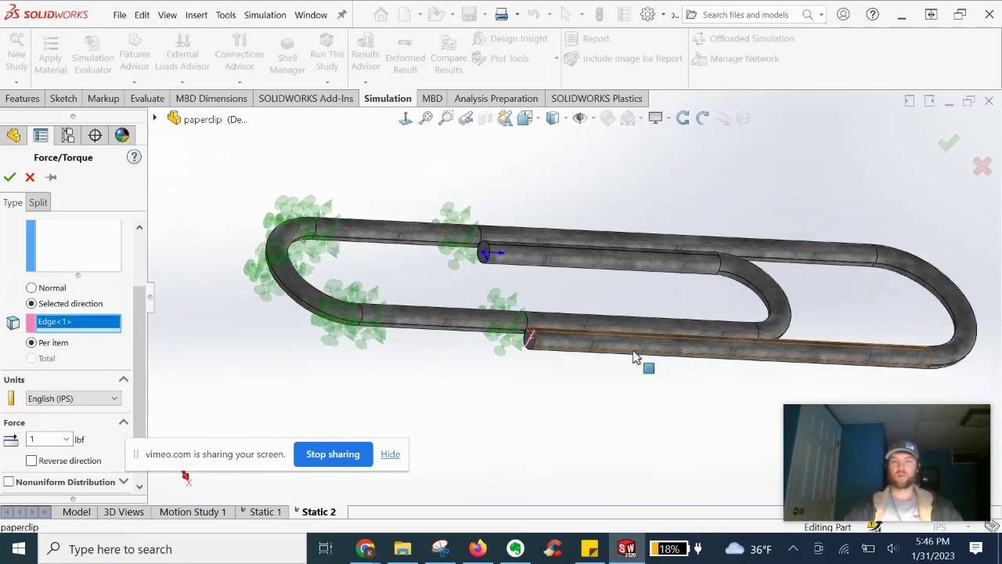
{"action": "middle_click_drag", "start_coordinate": [570, 404], "coordinate": [724, 279]}
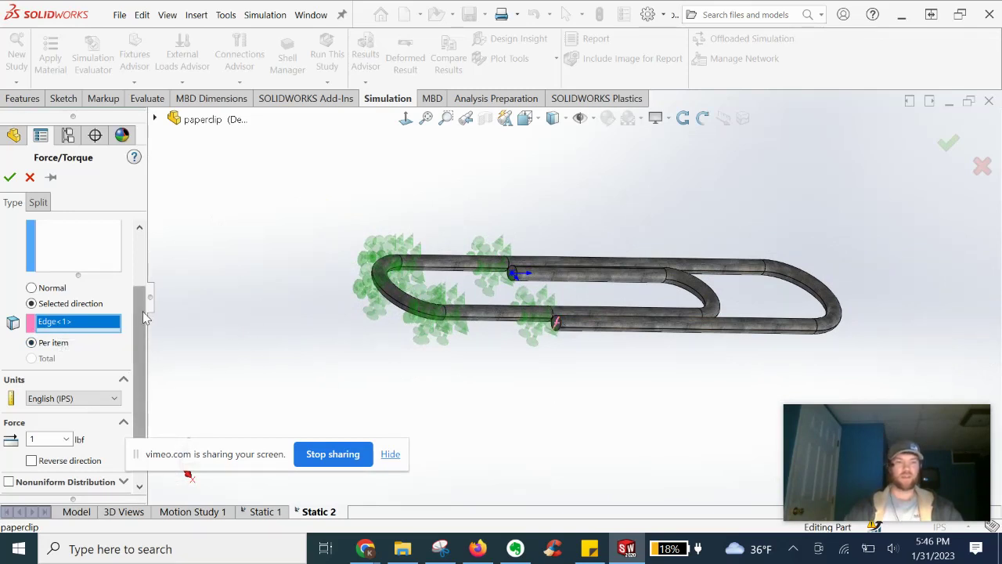
{"action": "scroll", "coordinate": [106, 290], "scroll_direction": "up", "scroll_amount": 2}
Step: Load the curved right end face with a reversed 0.4 lbf force and confirm Force-1
{"action": "left_click", "coordinate": [106, 289]}
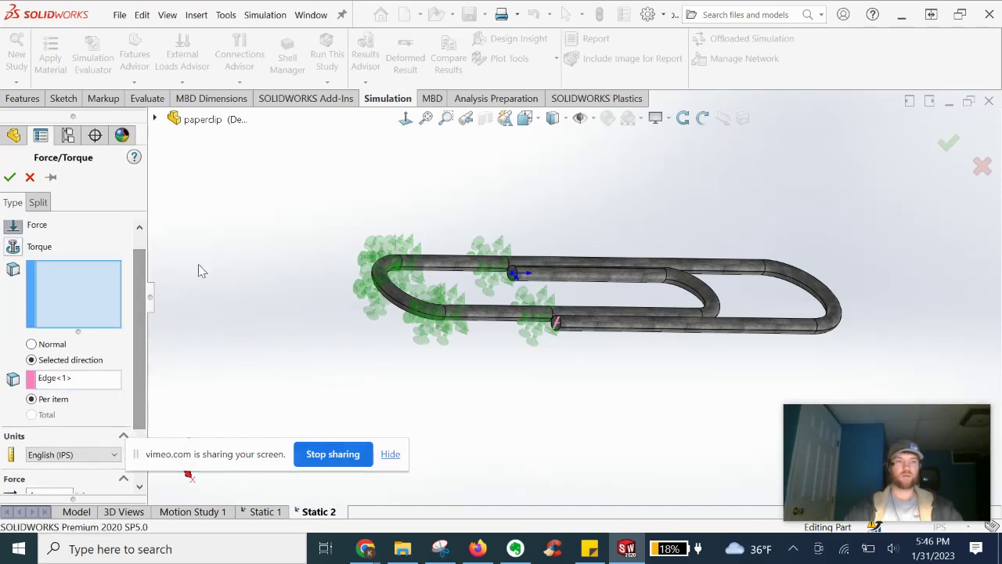
{"action": "scroll", "coordinate": [822, 308], "scroll_direction": "down", "scroll_amount": 1}
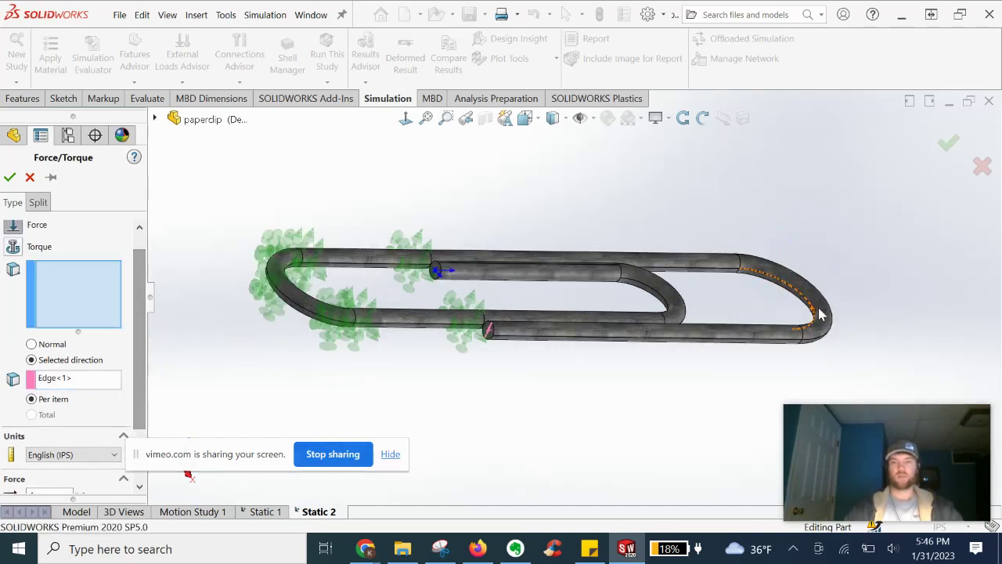
{"action": "scroll", "coordinate": [822, 308], "scroll_direction": "down", "scroll_amount": 2}
{"action": "left_click", "coordinate": [812, 311]}
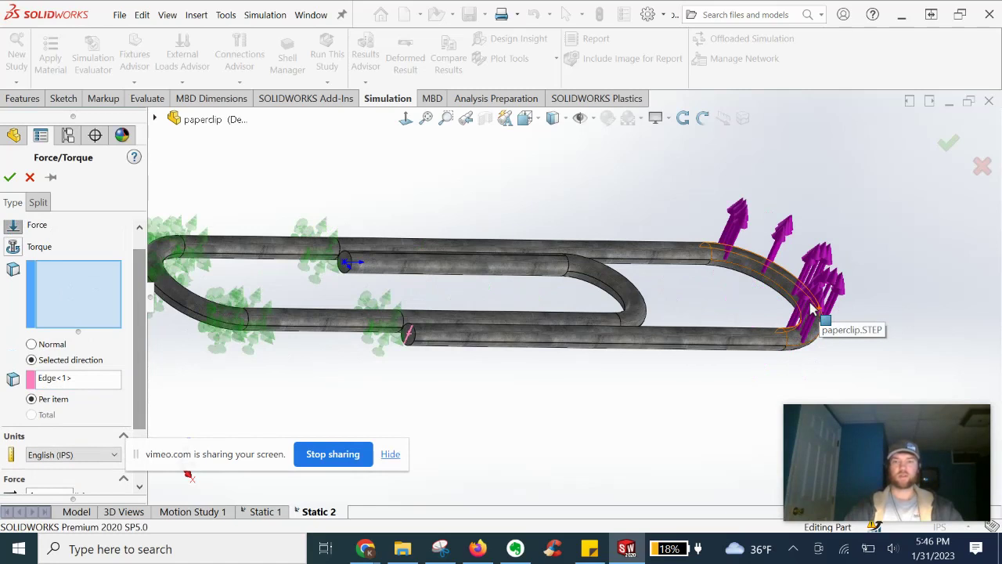
{"action": "left_click", "coordinate": [811, 311]}
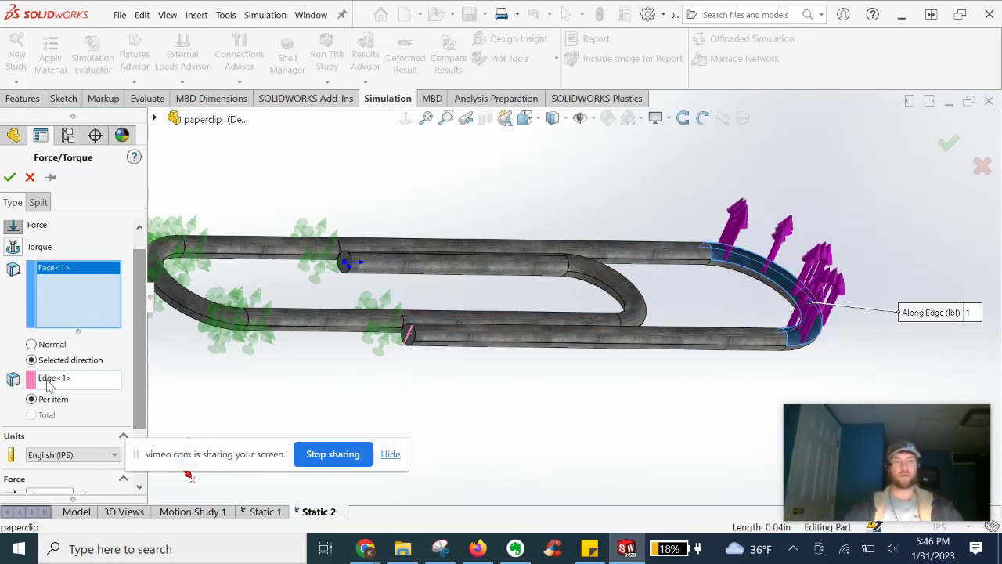
{"action": "scroll", "coordinate": [137, 376], "scroll_direction": "down", "scroll_amount": 2}
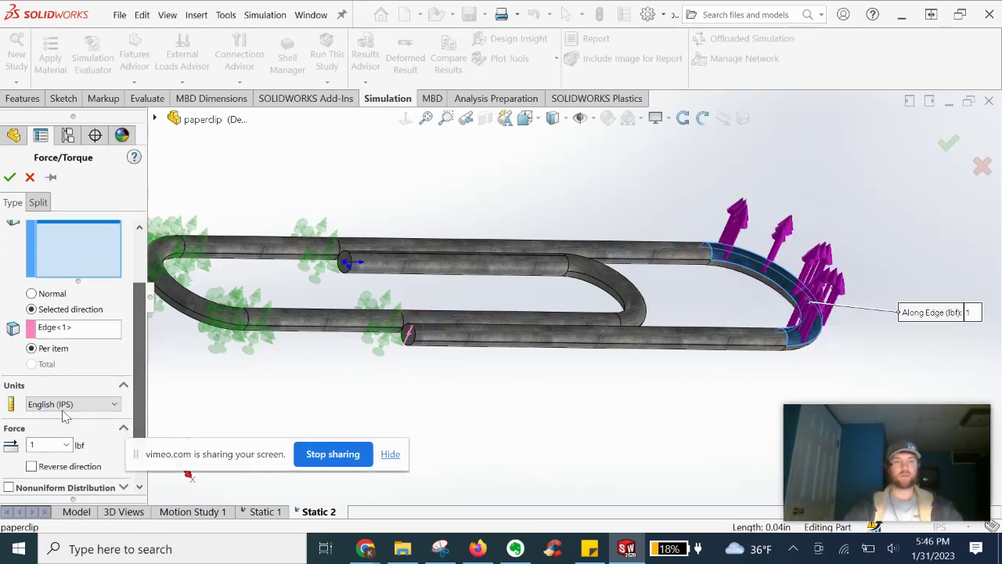
{"action": "left_click", "coordinate": [32, 467]}
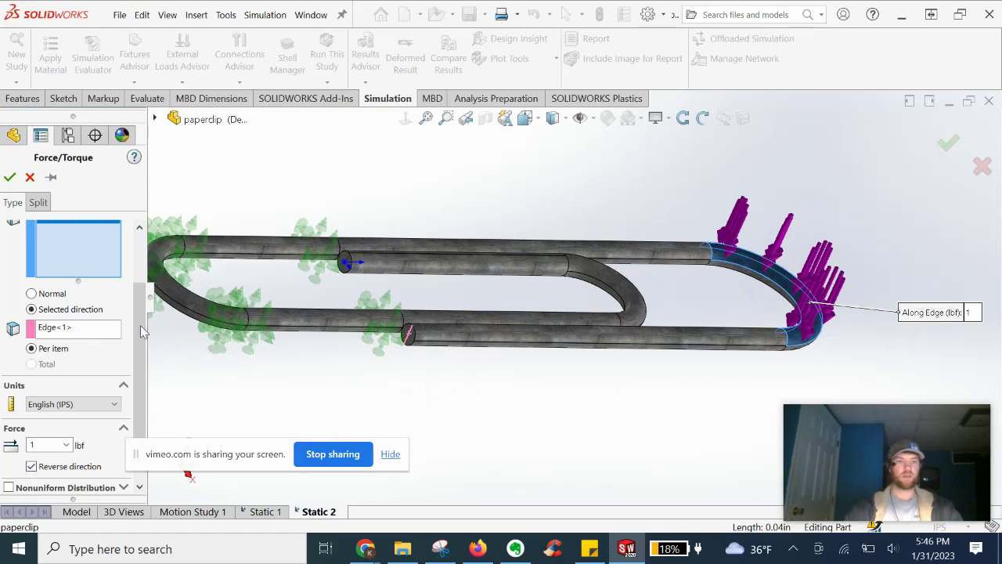
{"action": "scroll", "coordinate": [139, 336], "scroll_direction": "down", "scroll_amount": 1}
{"action": "left_click", "coordinate": [35, 419]}
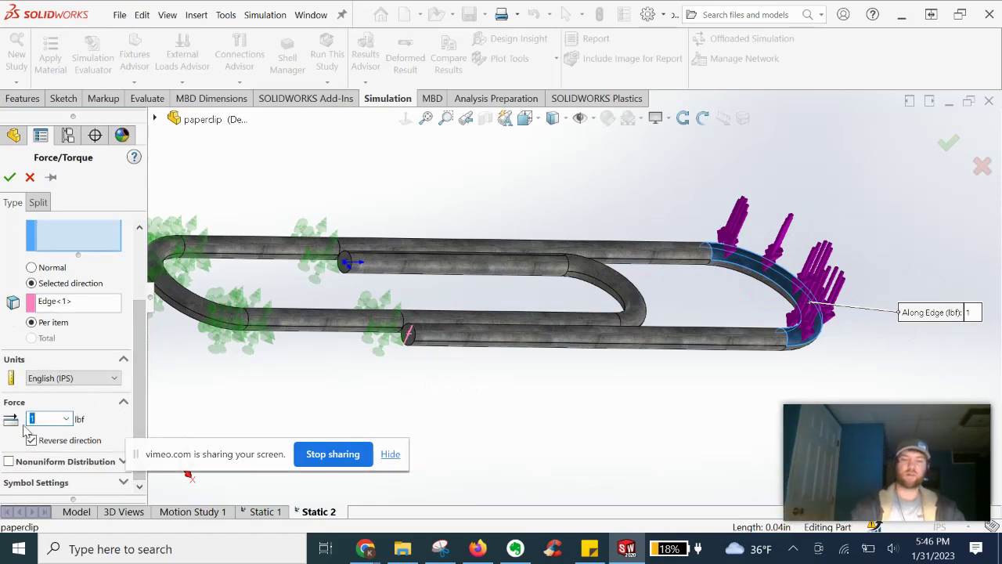
{"action": "key", "text": "BackSpace"}
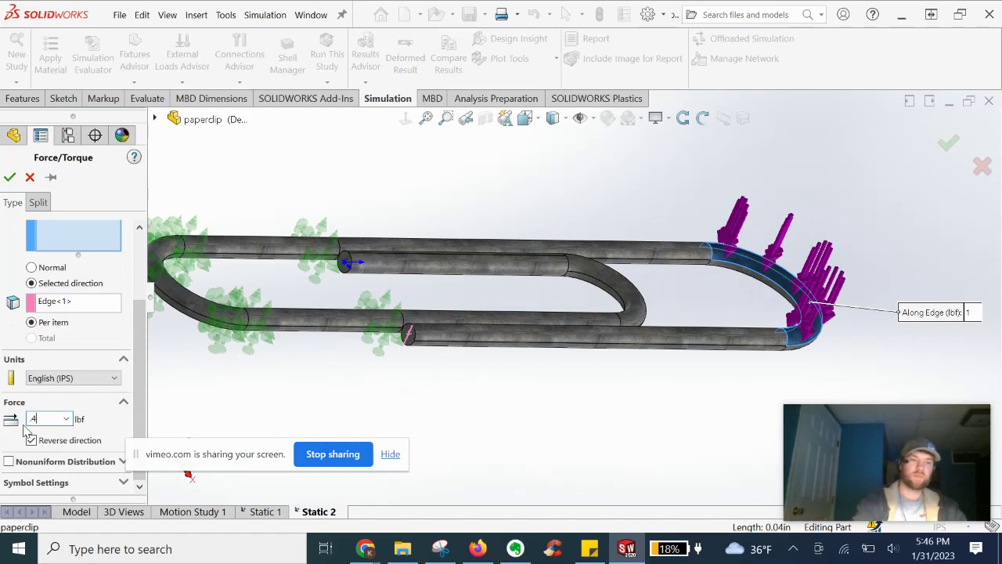
{"action": "left_click", "coordinate": [9, 179]}
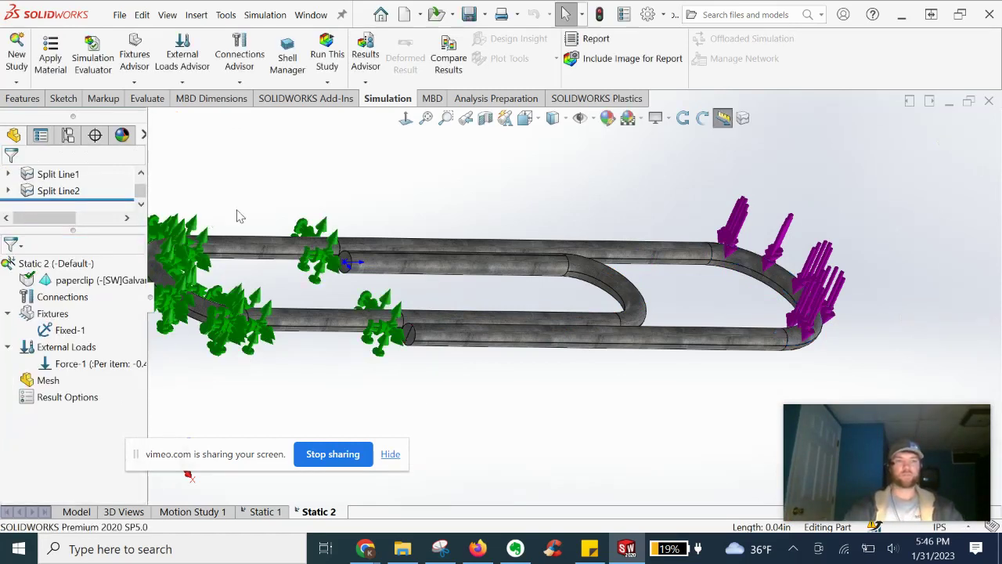
Step: Orbit the model to a top-down oblique view of the whole paperclip
{"action": "middle_click_drag", "start_coordinate": [373, 213], "coordinate": [352, 220]}
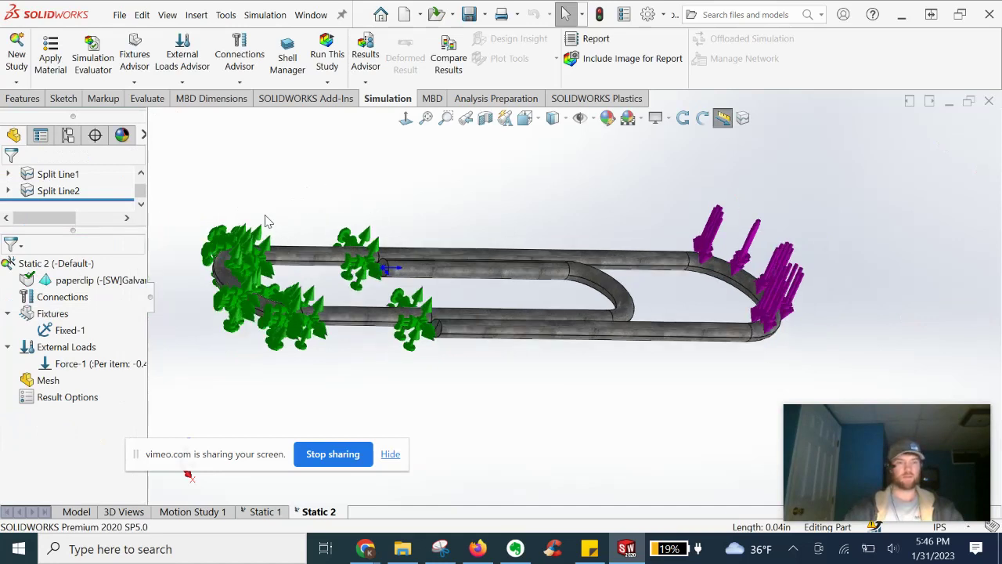
{"action": "middle_click_drag", "start_coordinate": [569, 405], "coordinate": [516, 383]}
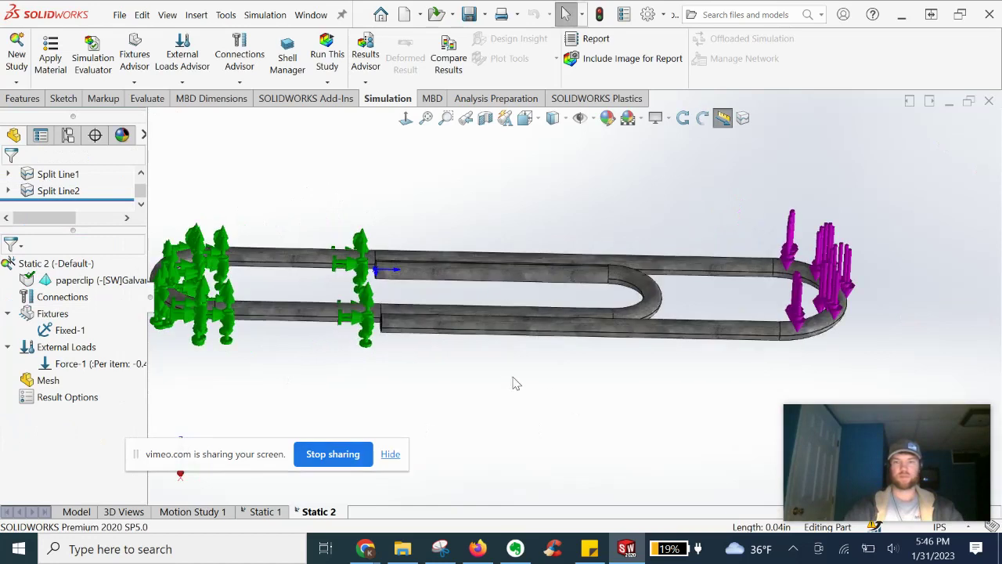
{"action": "middle_click_drag", "start_coordinate": [496, 304], "coordinate": [502, 374]}
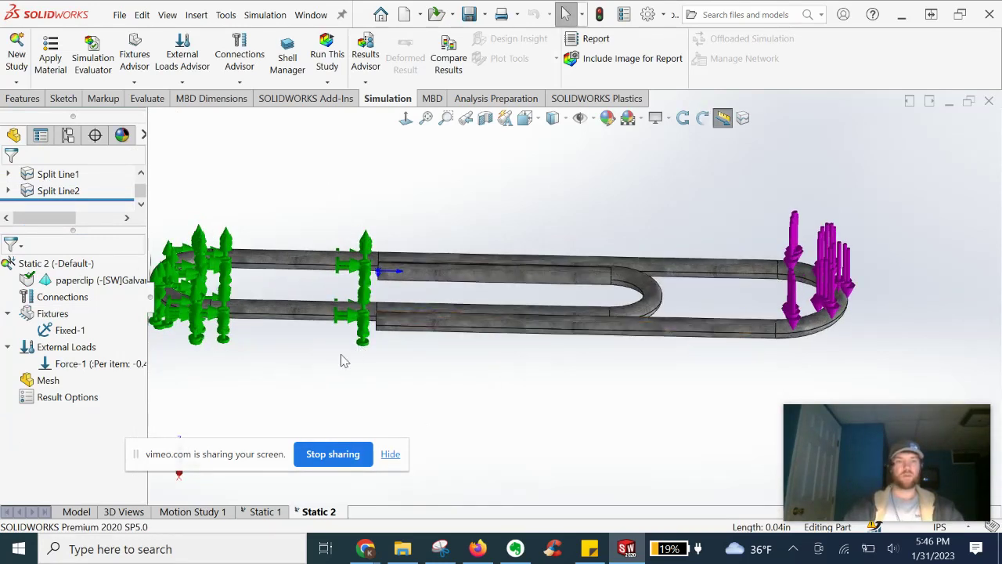
{"action": "middle_click_drag", "start_coordinate": [341, 360], "coordinate": [345, 298]}
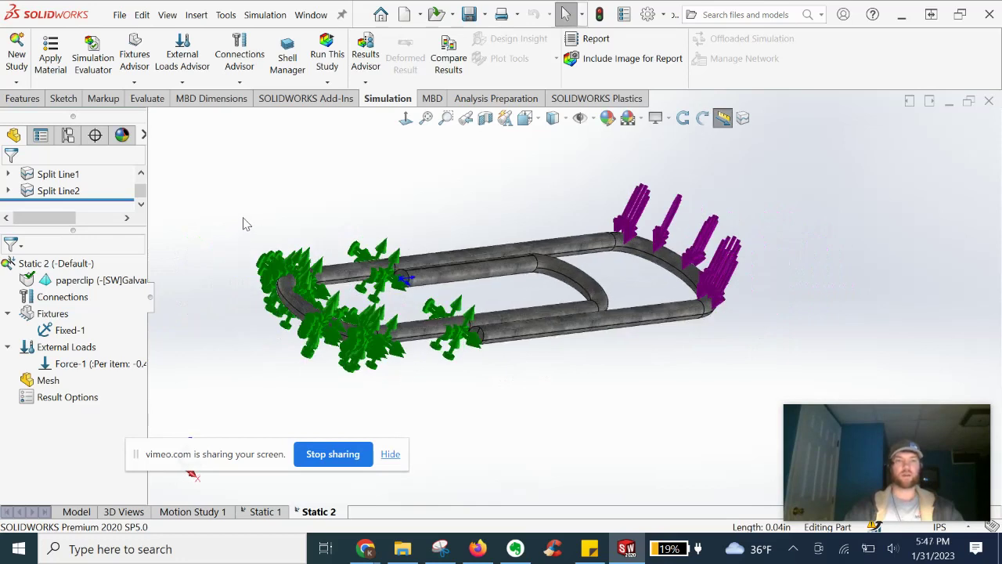
Step: Generate a curvature-based mesh with the minimum elements in a circle raised to 16
{"action": "right_click", "coordinate": [55, 384]}
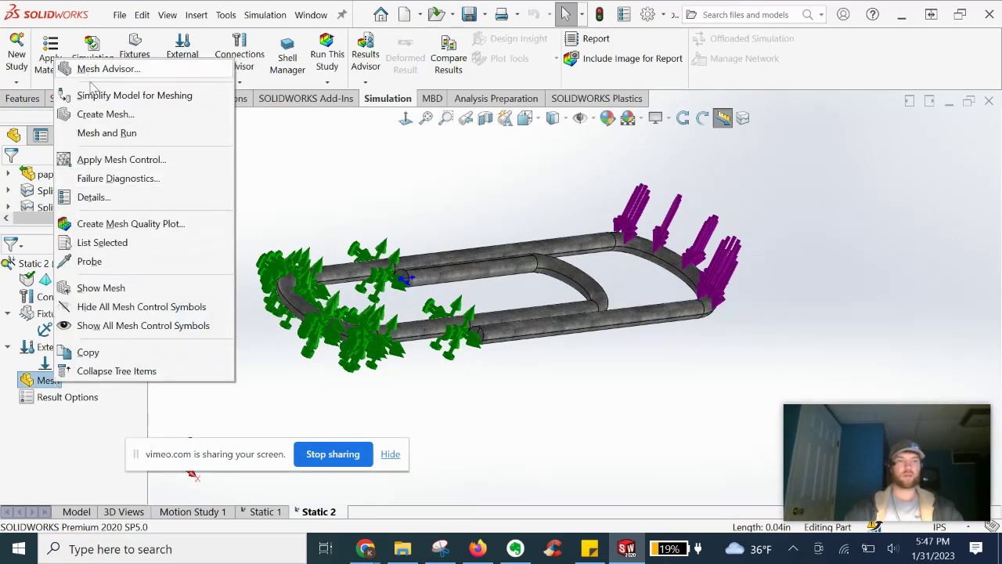
{"action": "left_click", "coordinate": [102, 115]}
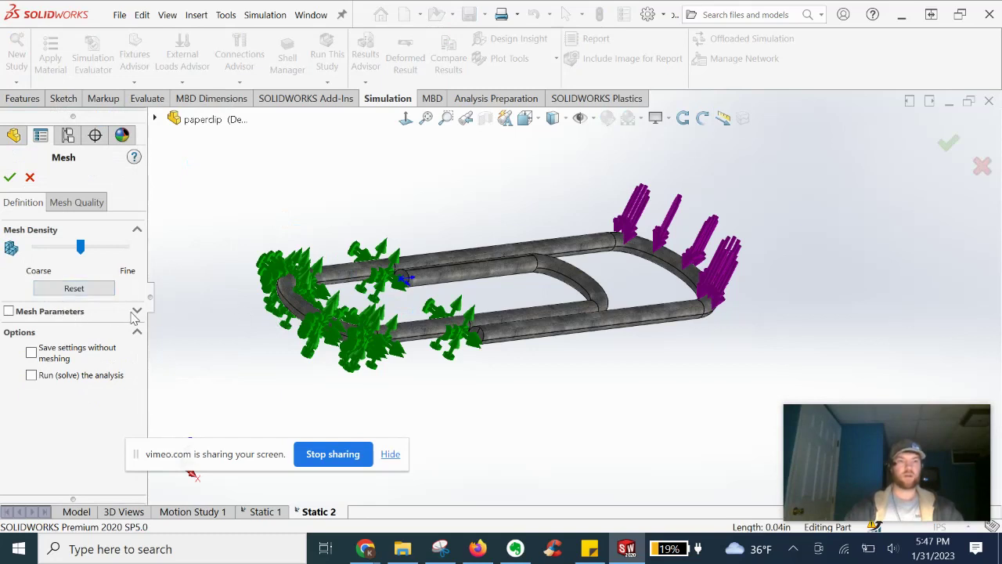
{"action": "left_click", "coordinate": [135, 313]}
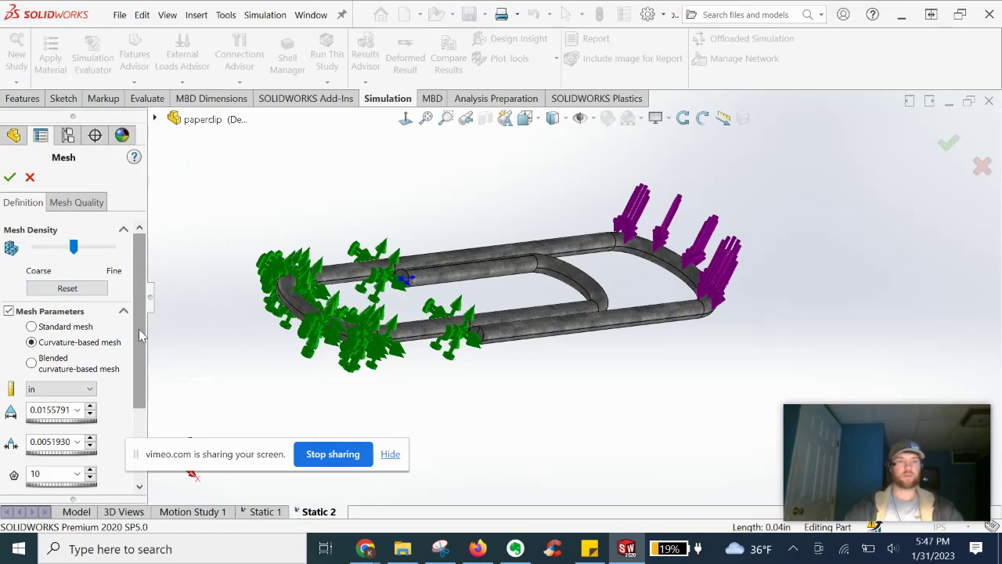
{"action": "scroll", "coordinate": [141, 337], "scroll_direction": "down", "scroll_amount": 2}
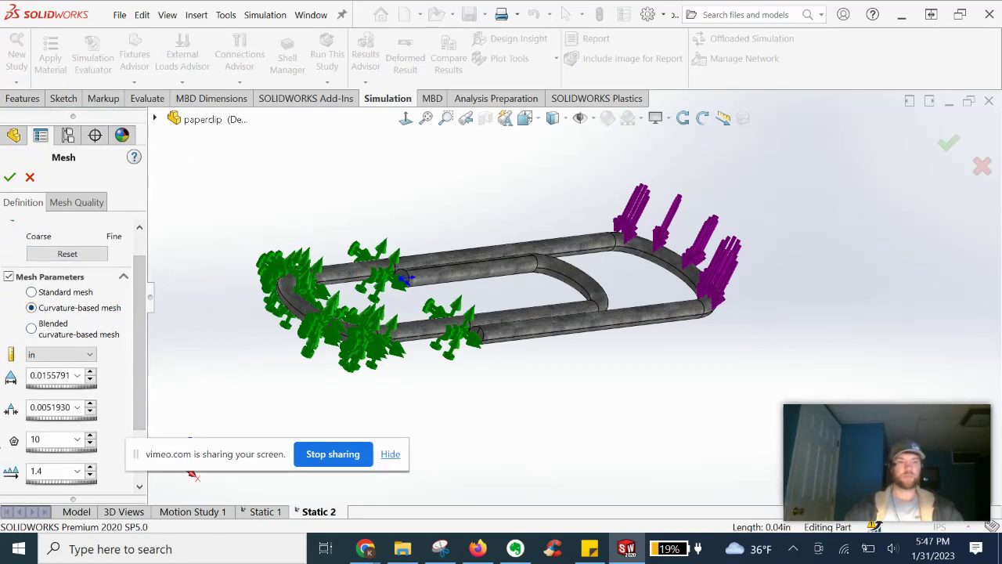
{"action": "left_click", "coordinate": [90, 436]}
{"action": "left_click", "coordinate": [91, 436]}
{"action": "left_click", "coordinate": [91, 436]}
{"action": "left_click", "coordinate": [91, 436]}
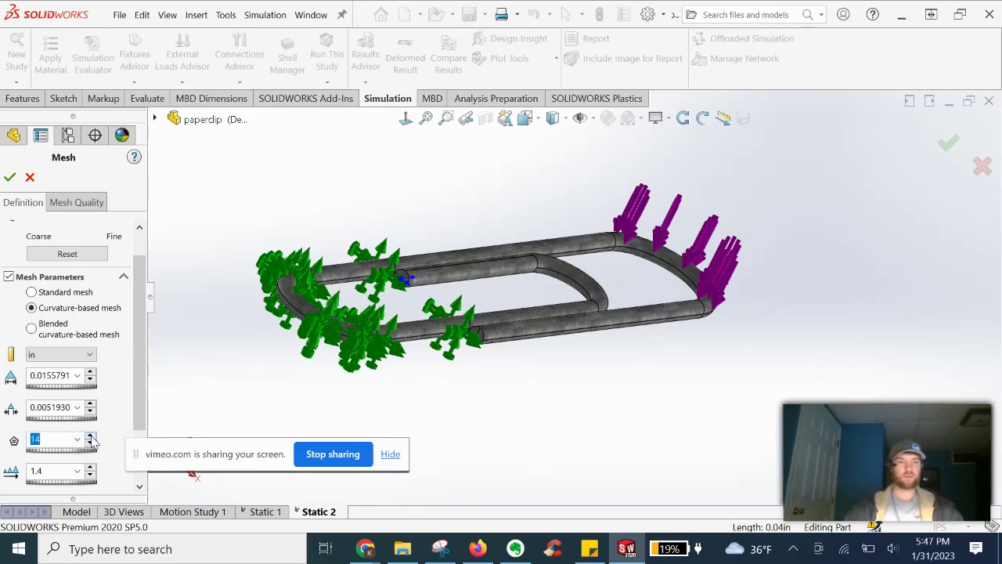
{"action": "left_click", "coordinate": [91, 436]}
{"action": "left_click", "coordinate": [91, 436]}
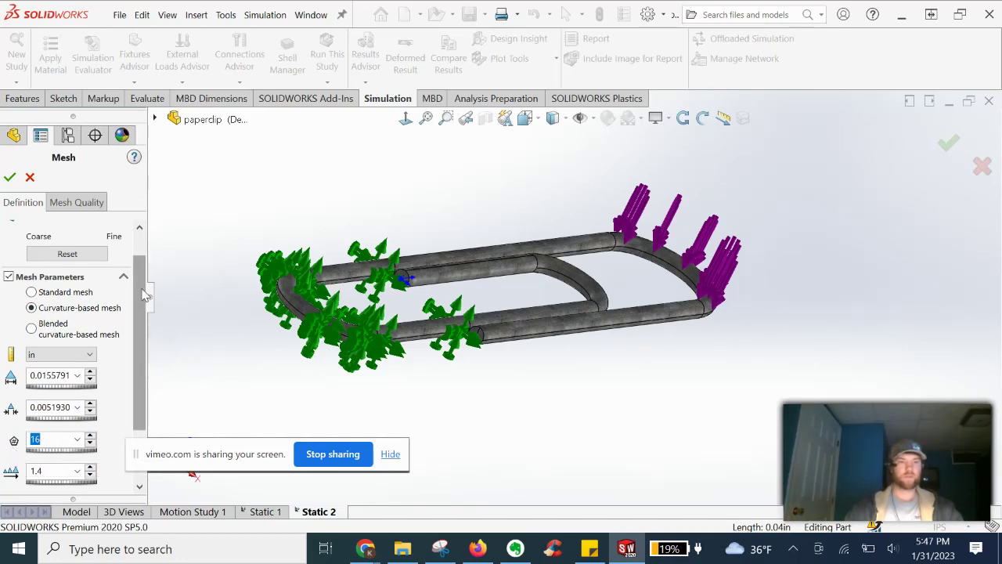
{"action": "left_click", "coordinate": [142, 245]}
{"action": "scroll", "coordinate": [147, 274], "scroll_direction": "down", "scroll_amount": 3}
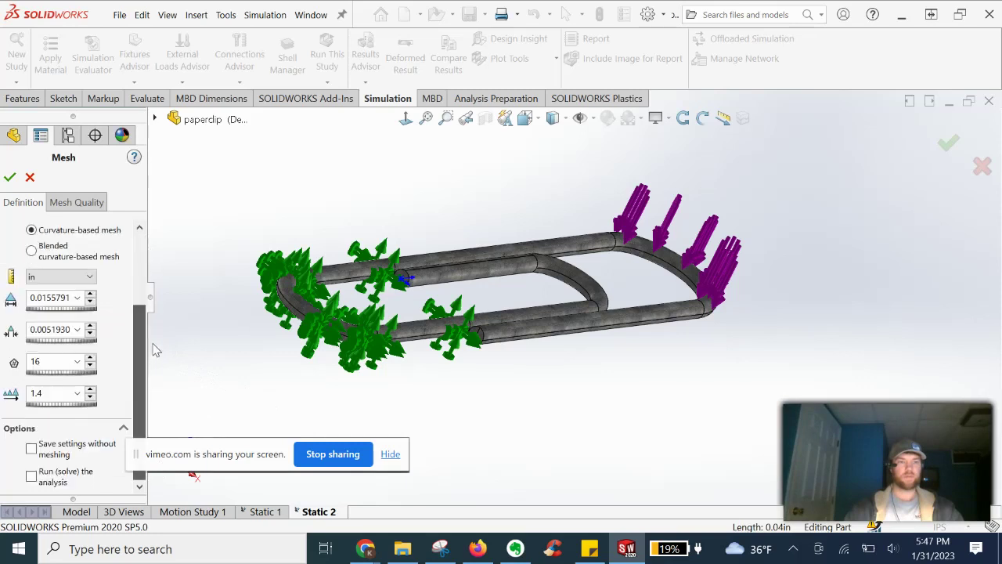
{"action": "scroll", "coordinate": [151, 306], "scroll_direction": "up", "scroll_amount": 3}
{"action": "left_click", "coordinate": [11, 177]}
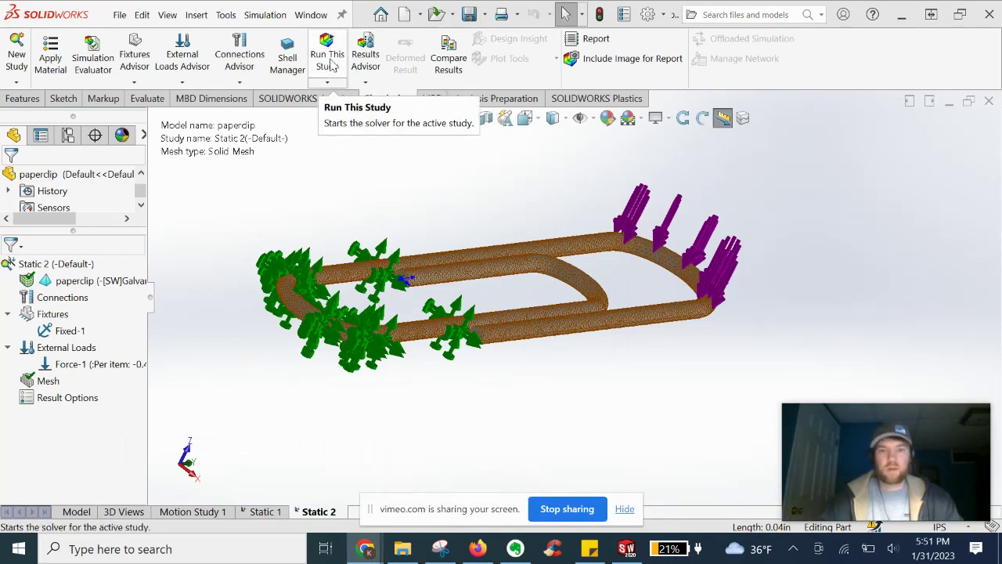
Step: Run the Static 2 study, accepting the large displacement option when prompted
{"action": "left_click", "coordinate": [329, 62]}
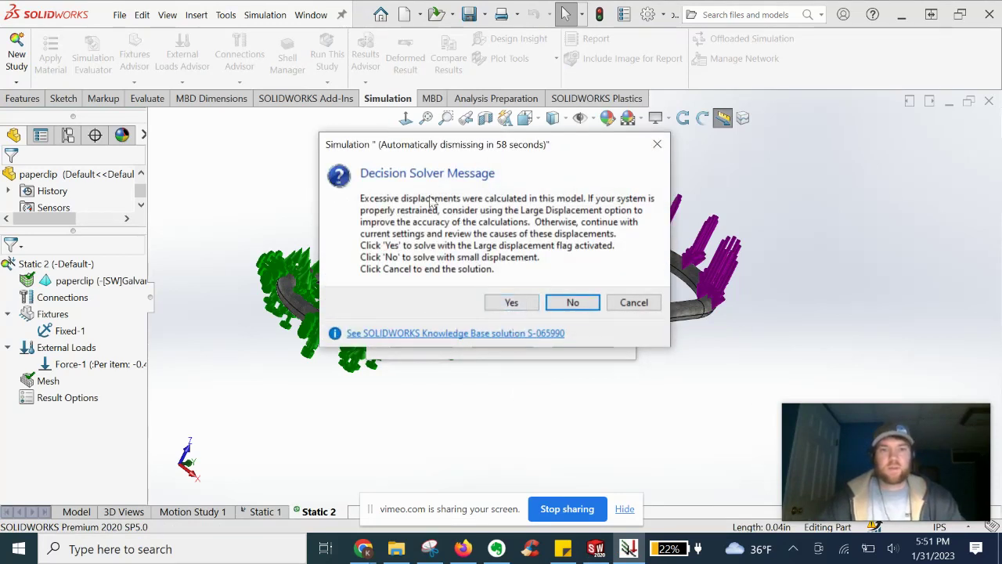
{"action": "left_click", "coordinate": [512, 303]}
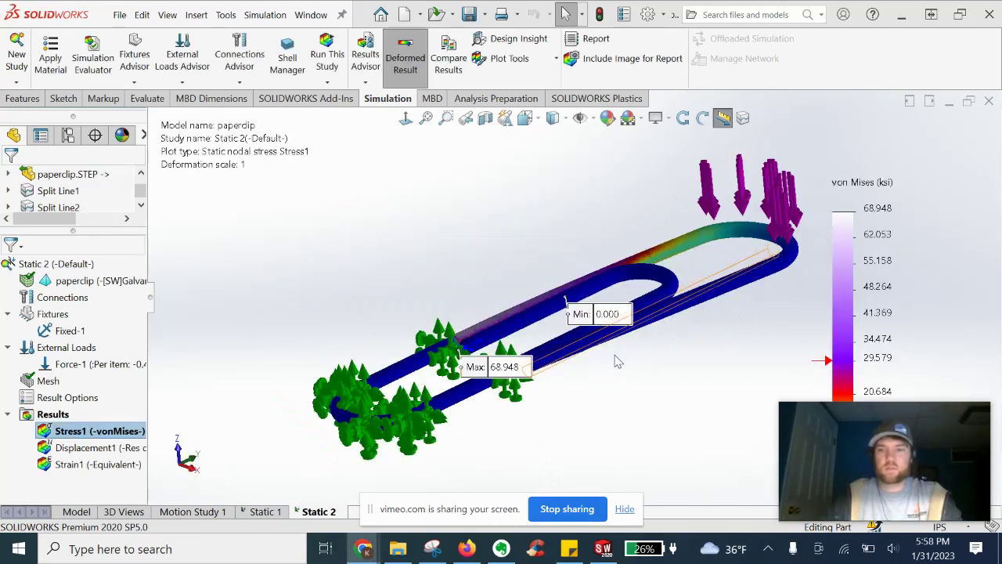
{"action": "scroll", "coordinate": [617, 361], "scroll_direction": "down", "scroll_amount": 2}
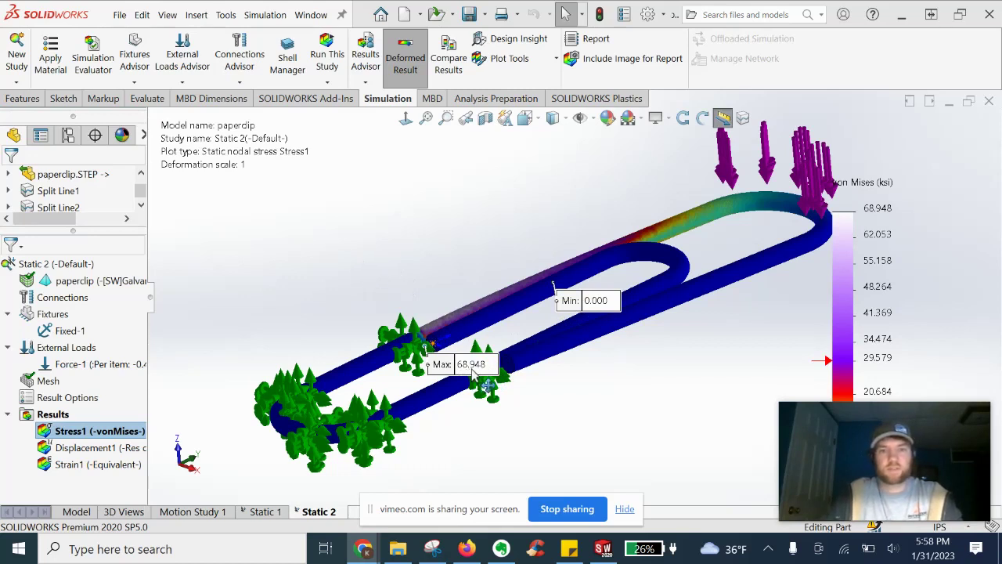
{"action": "scroll", "coordinate": [669, 319], "scroll_direction": "up", "scroll_amount": 2}
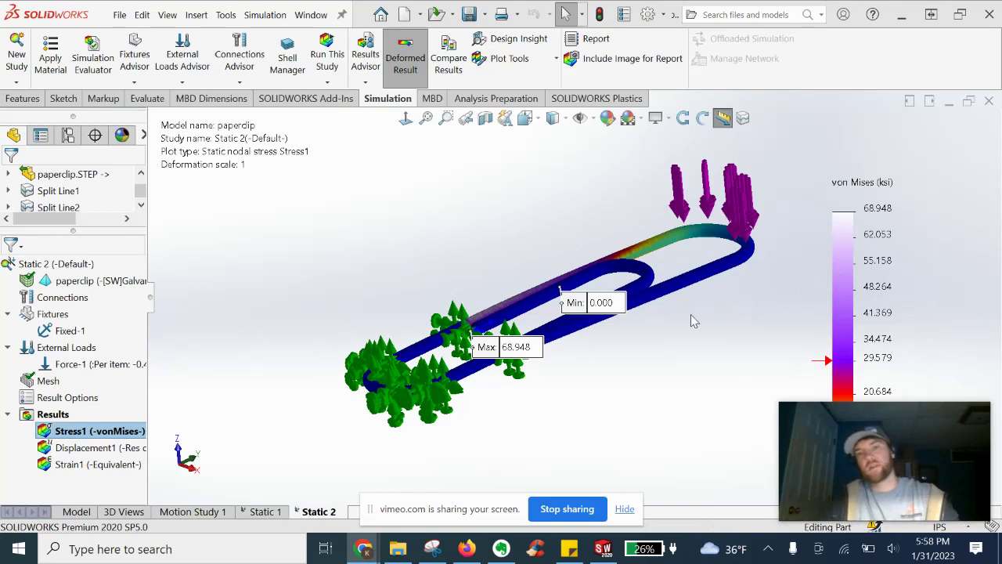
{"action": "middle_click_drag", "start_coordinate": [617, 342], "coordinate": [492, 309]}
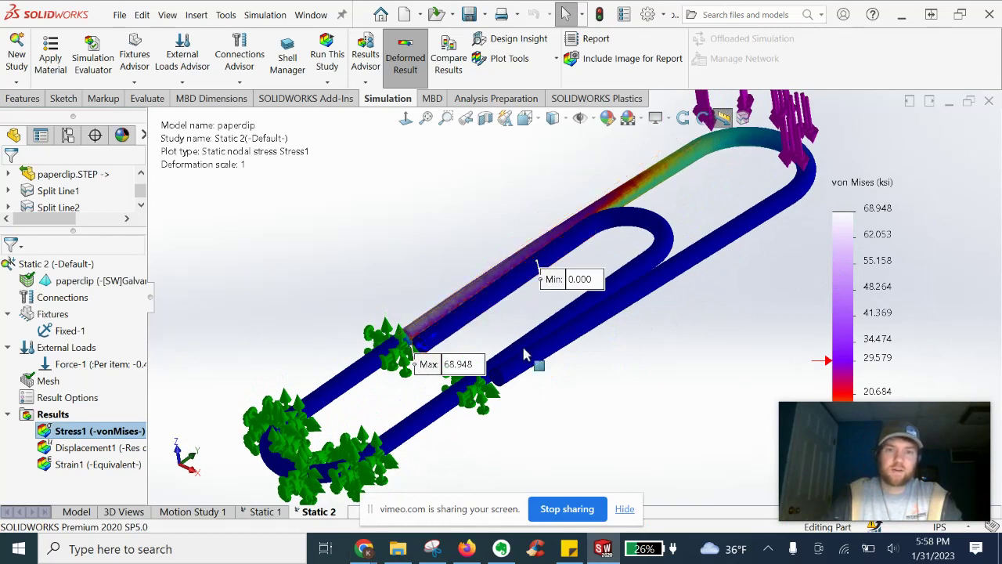
{"action": "middle_click_drag", "start_coordinate": [517, 337], "coordinate": [498, 304]}
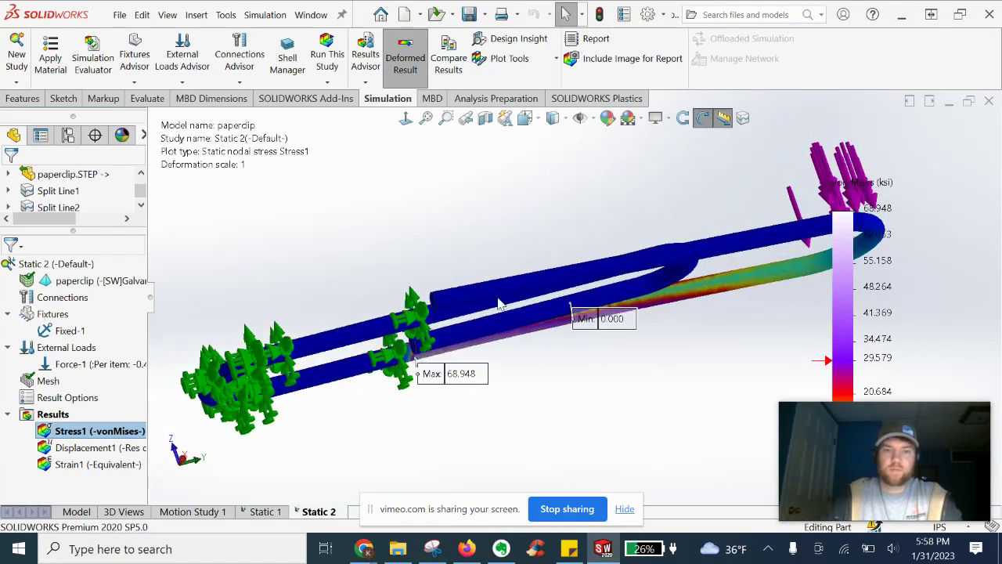
{"action": "middle_click_drag", "start_coordinate": [523, 392], "coordinate": [505, 364]}
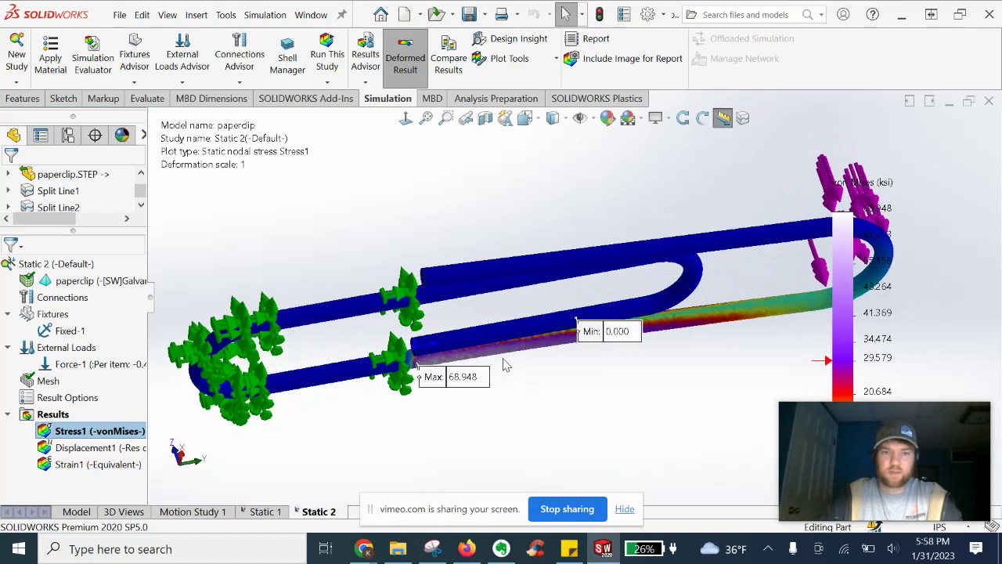
{"action": "scroll", "coordinate": [505, 364], "scroll_direction": "down", "scroll_amount": 2}
{"action": "scroll", "coordinate": [537, 342], "scroll_direction": "down", "scroll_amount": 3}
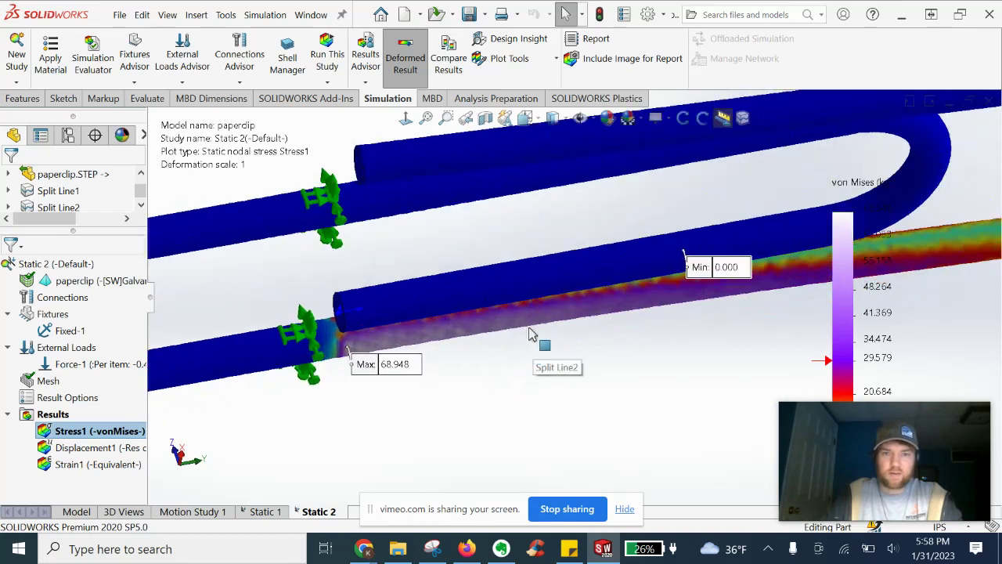
{"action": "middle_click_drag", "start_coordinate": [619, 356], "coordinate": [658, 413]}
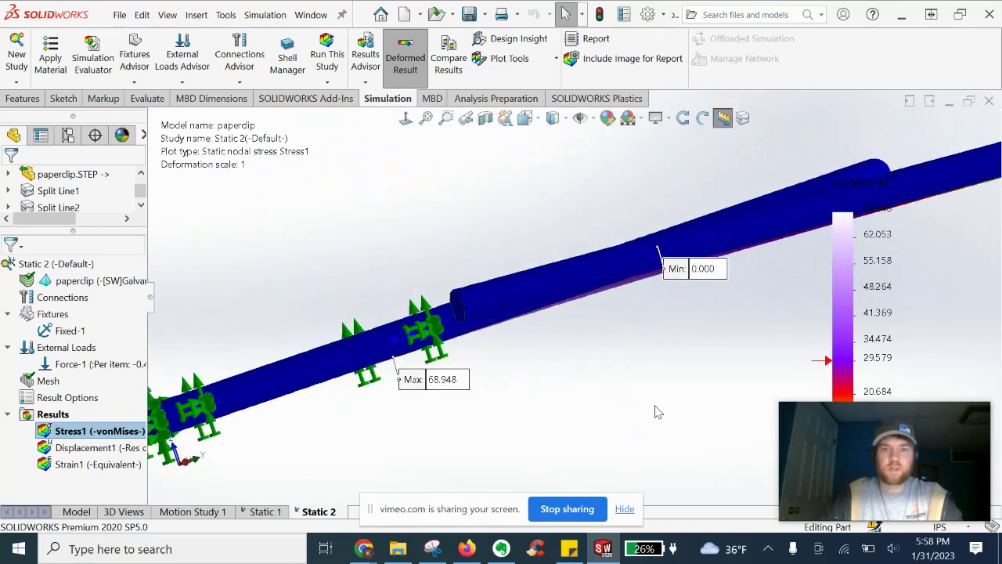
{"action": "scroll", "coordinate": [666, 400], "scroll_direction": "up", "scroll_amount": 5}
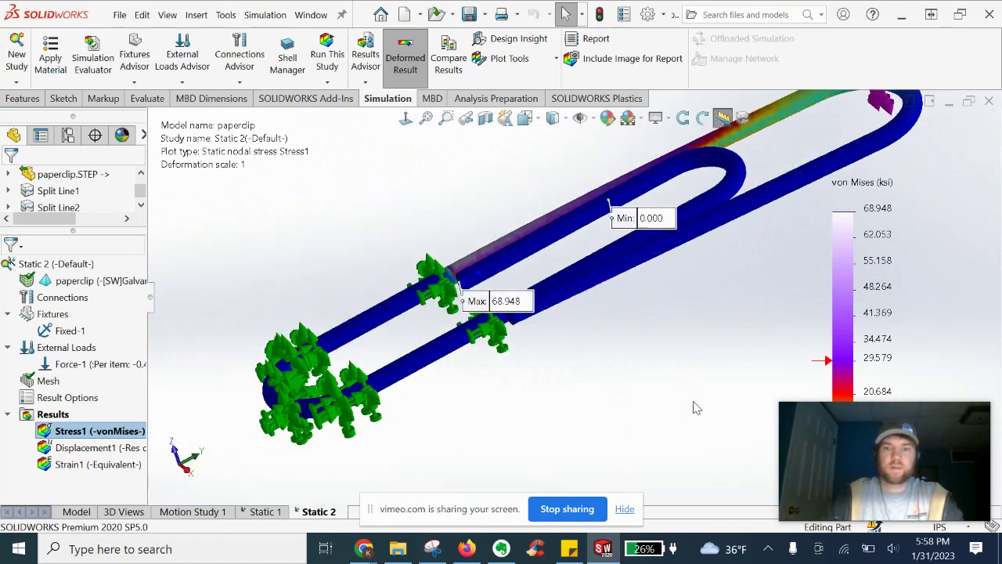
{"action": "left_click_drag", "start_coordinate": [874, 421], "coordinate": [120, 415]}
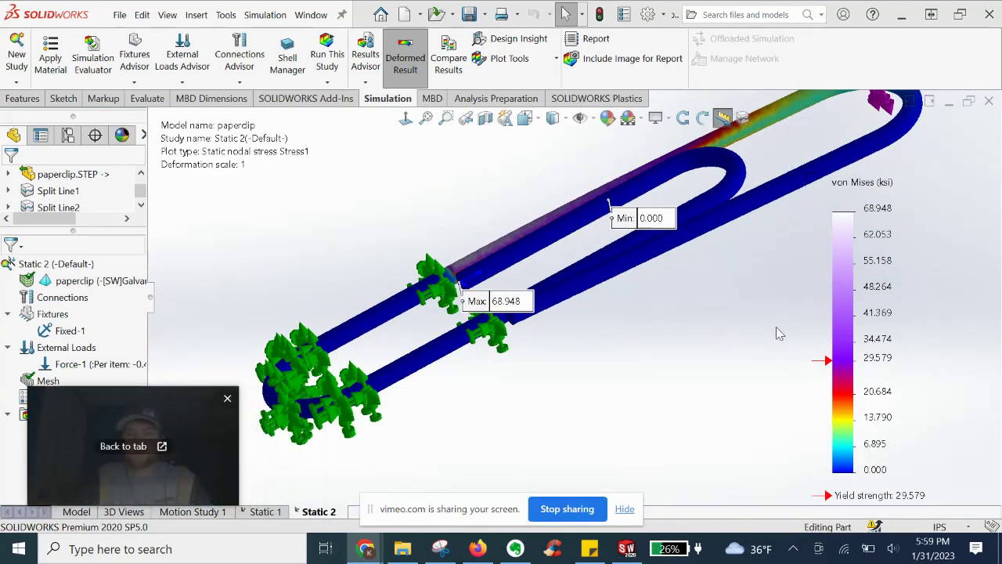
{"action": "mouse_move", "coordinate": [637, 238]}
{"action": "middle_mouse_down"}
{"action": "mouse_move", "coordinate": [739, 216]}
{"action": "mouse_move", "coordinate": [681, 227]}
{"action": "mouse_move", "coordinate": [638, 220]}
{"action": "middle_mouse_up"}
{"action": "scroll", "coordinate": [639, 213], "scroll_direction": "down", "scroll_amount": 3}
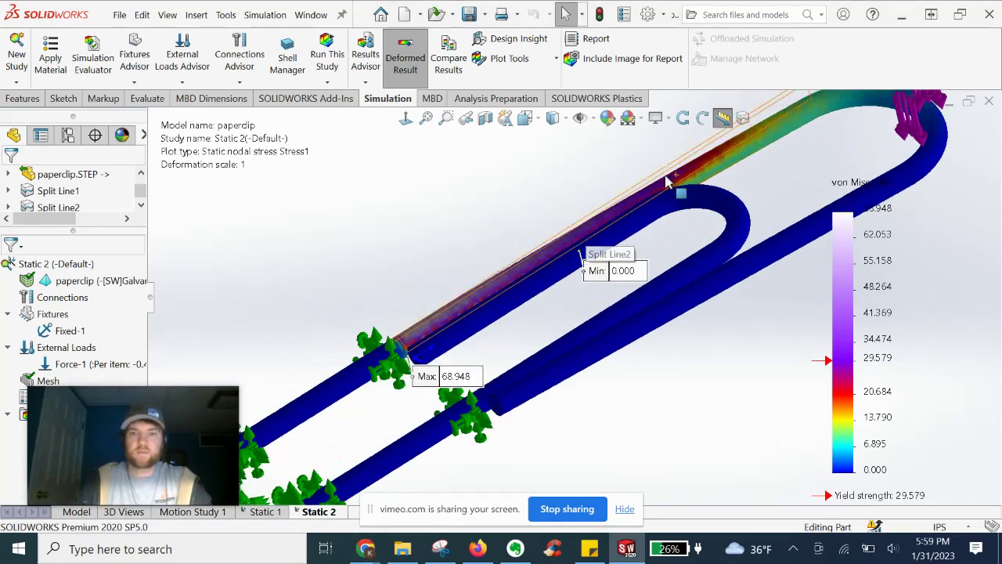
{"action": "scroll", "coordinate": [639, 212], "scroll_direction": "up", "scroll_amount": 3}
{"action": "scroll", "coordinate": [614, 227], "scroll_direction": "up", "scroll_amount": 2}
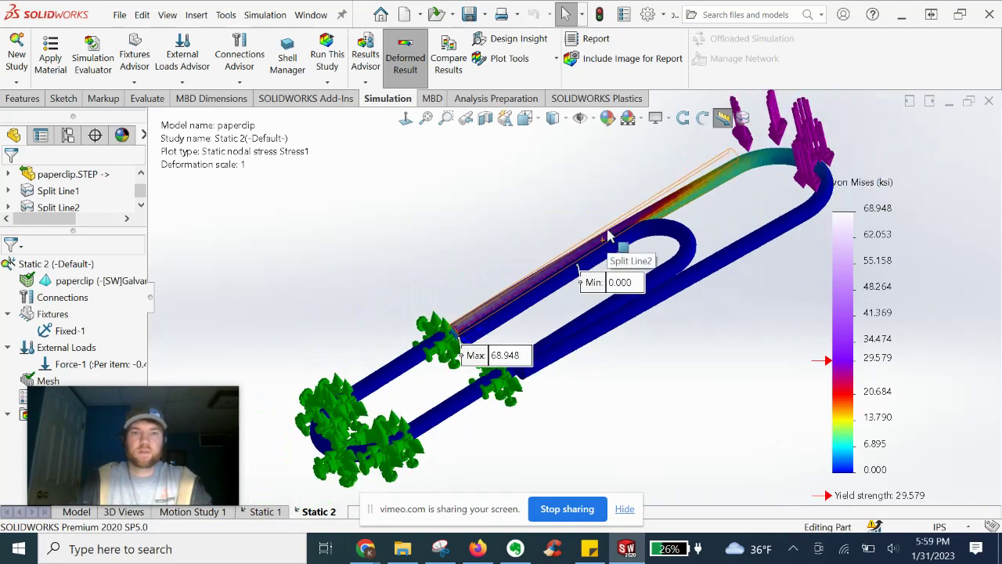
{"action": "scroll", "coordinate": [382, 345], "scroll_direction": "up", "scroll_amount": 2}
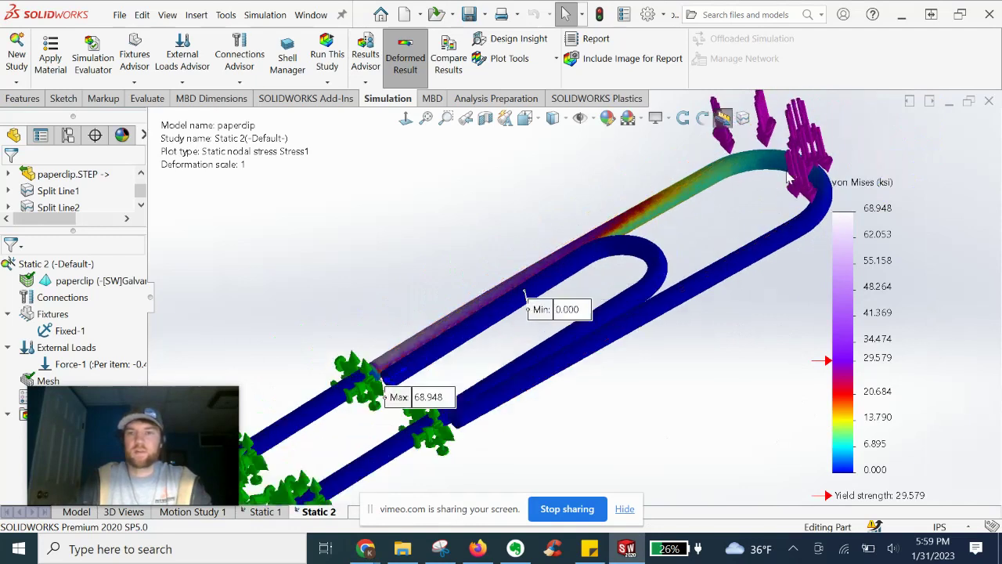
{"action": "middle_click_drag", "start_coordinate": [381, 344], "coordinate": [613, 290]}
{"action": "scroll", "coordinate": [613, 289], "scroll_direction": "down", "scroll_amount": 2}
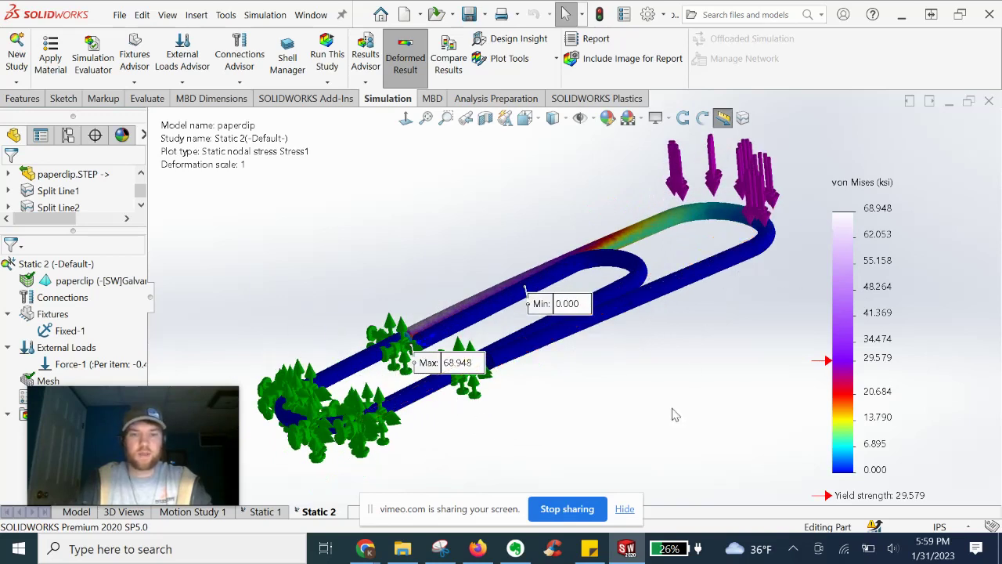
Step: Display Displacement1 (max 0.040 in) and orbit between edge-on and oblique views of the clip
{"action": "double_click", "coordinate": [87, 447]}
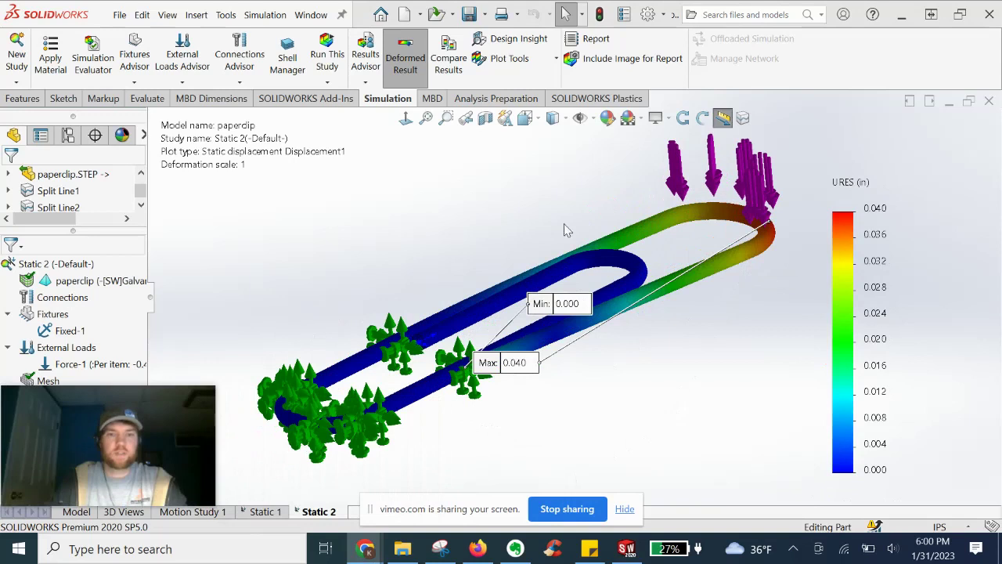
{"action": "scroll", "coordinate": [750, 238], "scroll_direction": "down", "scroll_amount": 2}
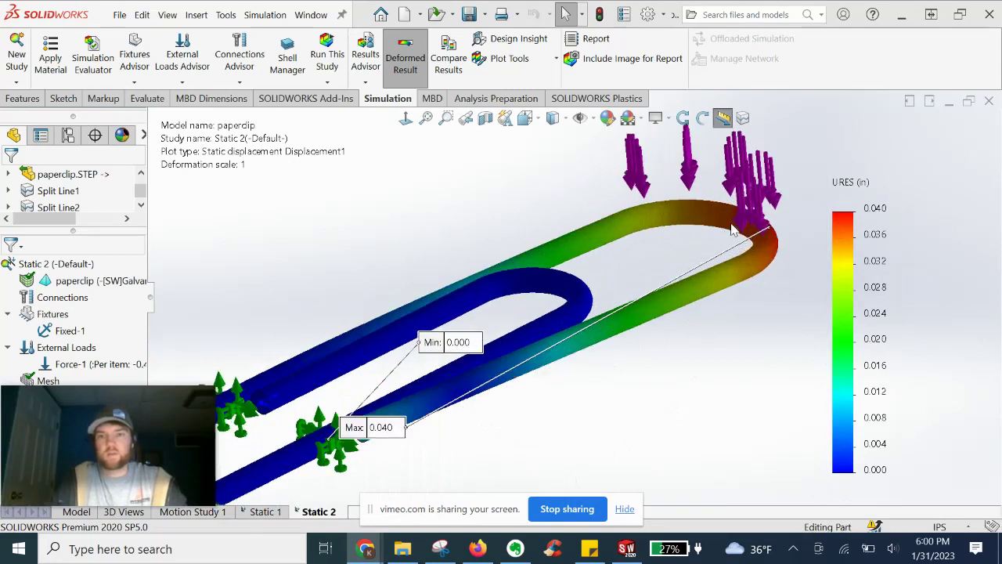
{"action": "scroll", "coordinate": [699, 350], "scroll_direction": "up", "scroll_amount": 1}
{"action": "middle_click_drag", "start_coordinate": [701, 353], "coordinate": [548, 311]}
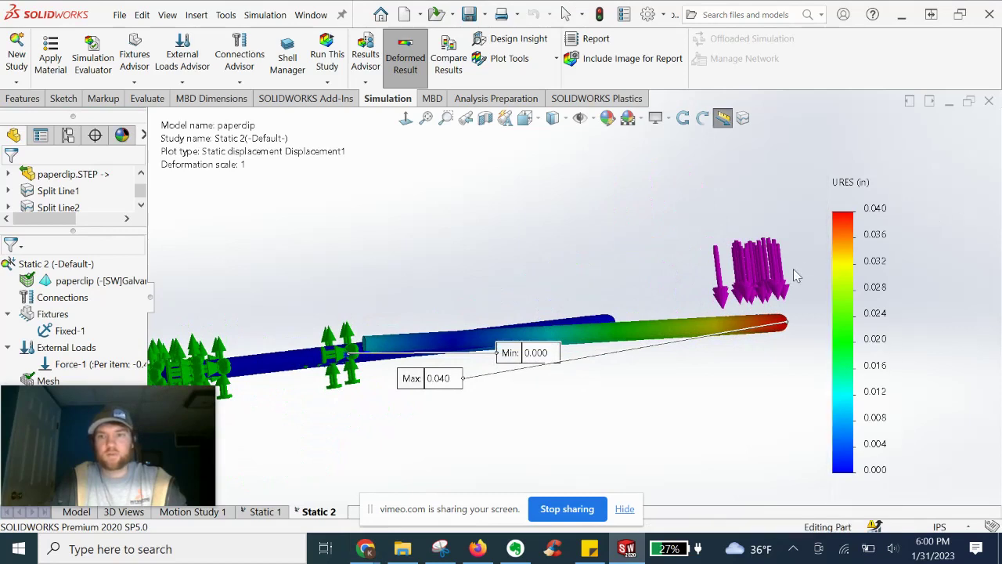
{"action": "middle_click_drag", "start_coordinate": [560, 212], "coordinate": [558, 223]}
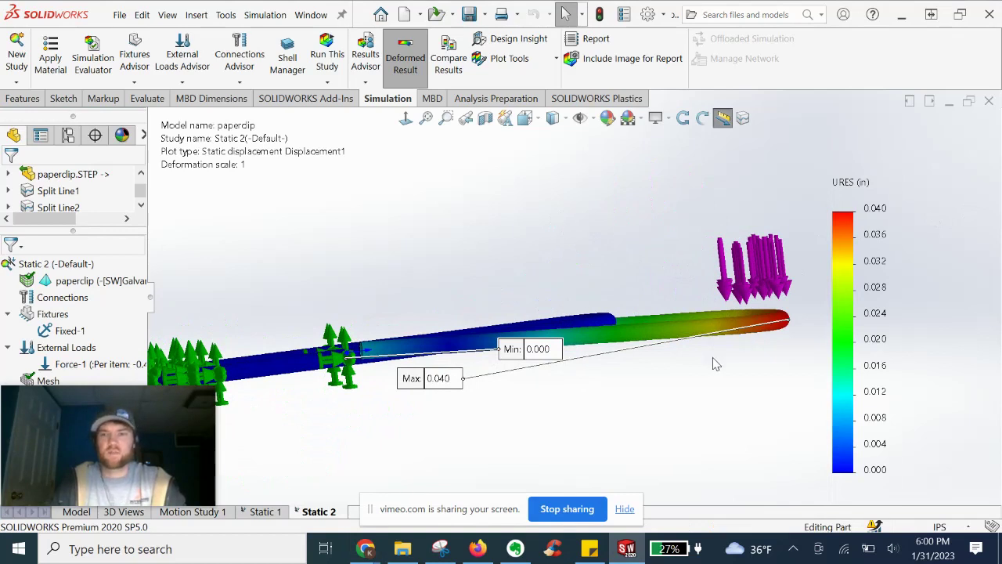
{"action": "middle_click_drag", "start_coordinate": [714, 363], "coordinate": [700, 397]}
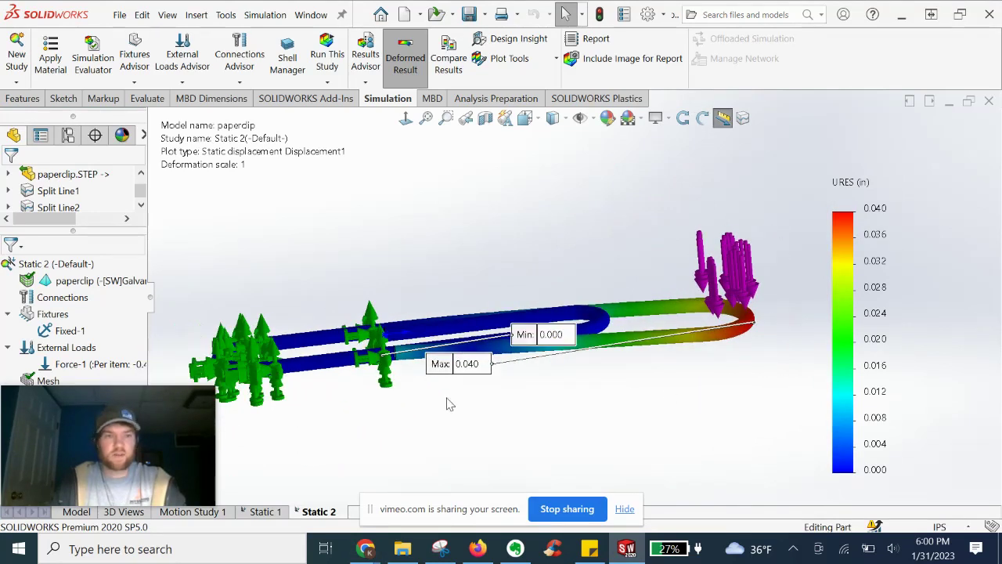
{"action": "mouse_move", "coordinate": [174, 390]}
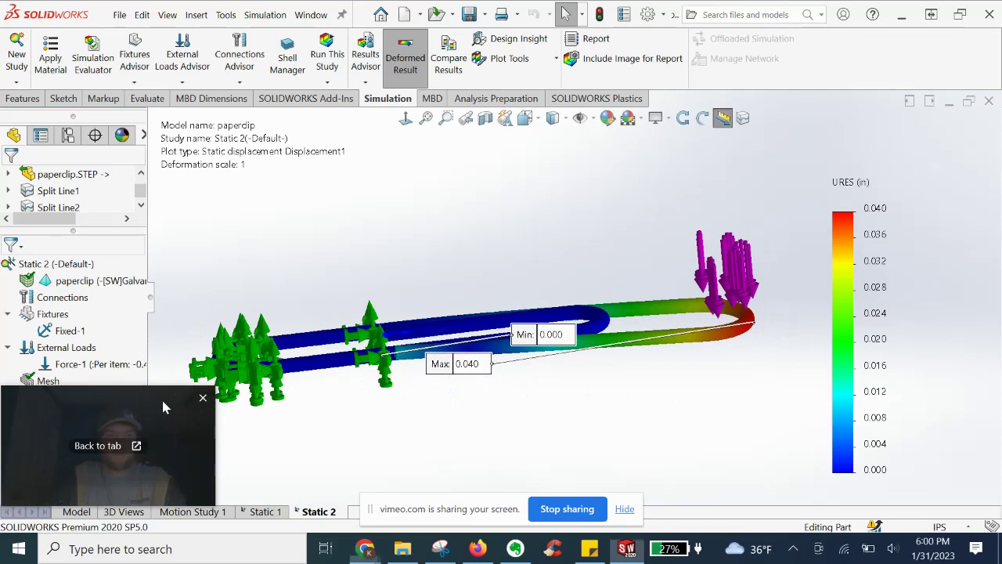
{"action": "left_click_drag", "start_coordinate": [161, 397], "coordinate": [654, 367]}
Step: Animate the Displacement1 plot and lower the animation speed from 150 to 81
{"action": "right_click", "coordinate": [77, 451]}
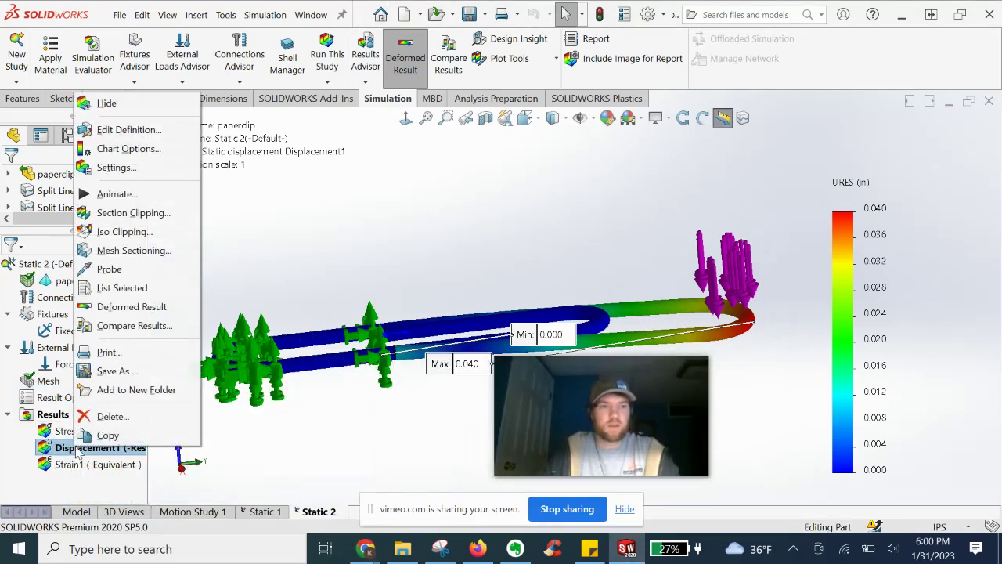
{"action": "left_click", "coordinate": [268, 253]}
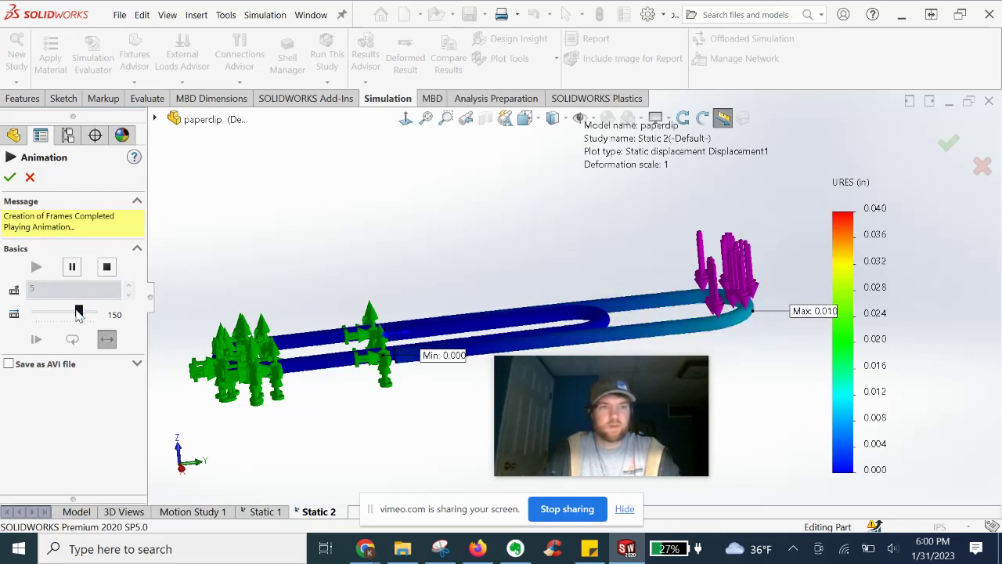
{"action": "left_click_drag", "start_coordinate": [78, 312], "coordinate": [58, 311]}
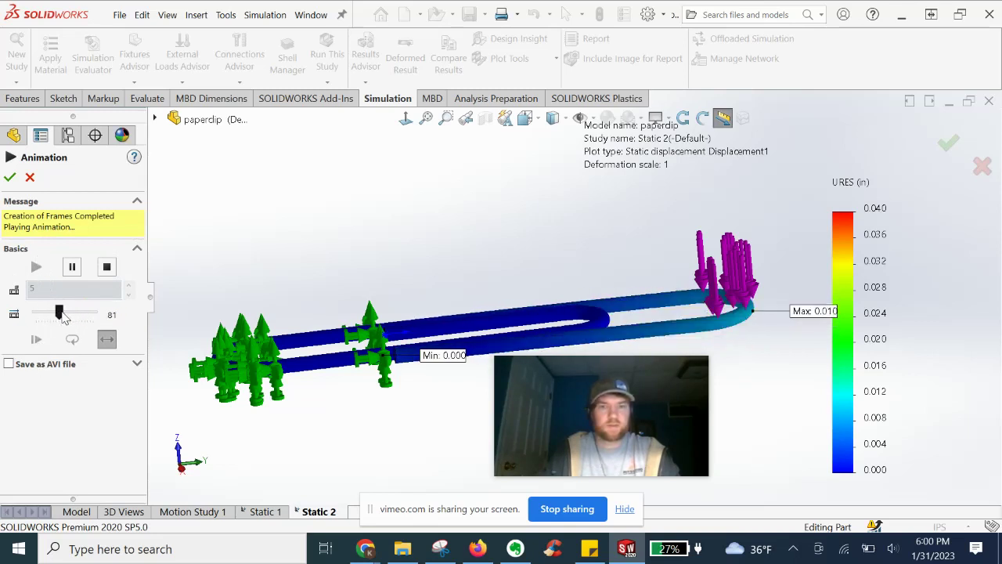
Step: Orbit the animating clip edge-on, then to a view of both strands from above
{"action": "mouse_move", "coordinate": [524, 401]}
{"action": "middle_click_drag", "start_coordinate": [414, 416], "coordinate": [410, 385]}
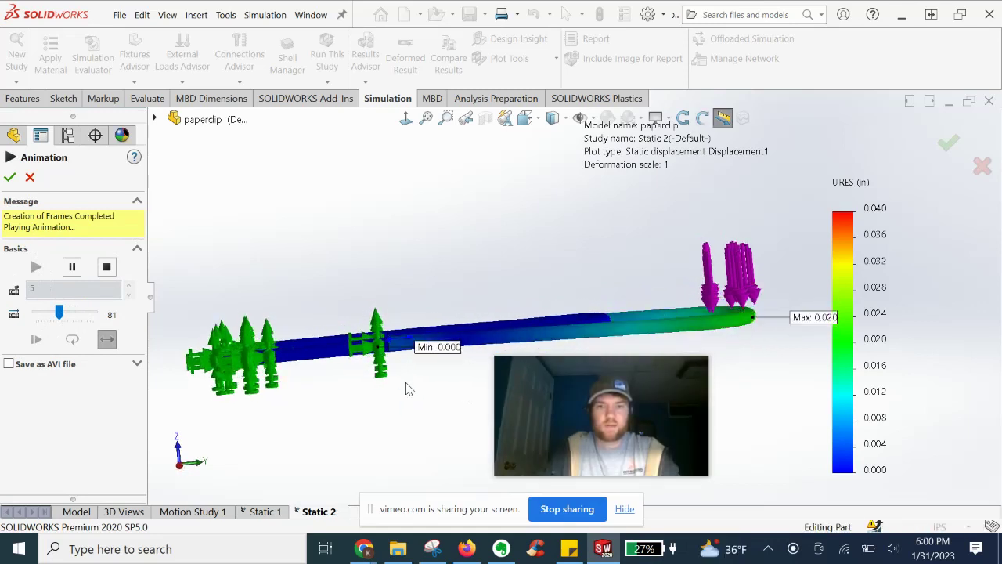
{"action": "mouse_move", "coordinate": [590, 391]}
{"action": "left_click_drag", "start_coordinate": [622, 371], "coordinate": [675, 376]}
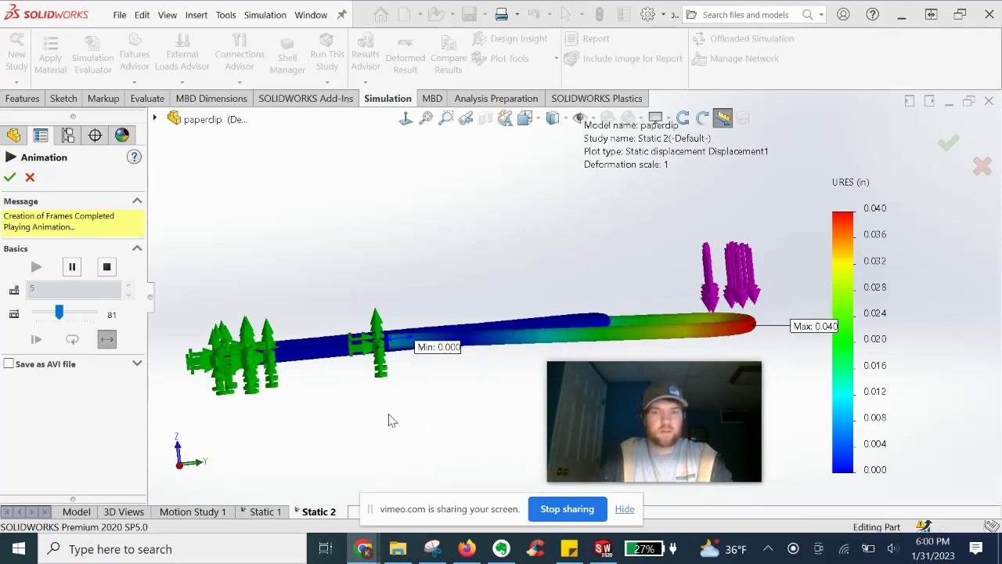
{"action": "middle_click_drag", "start_coordinate": [391, 418], "coordinate": [415, 439]}
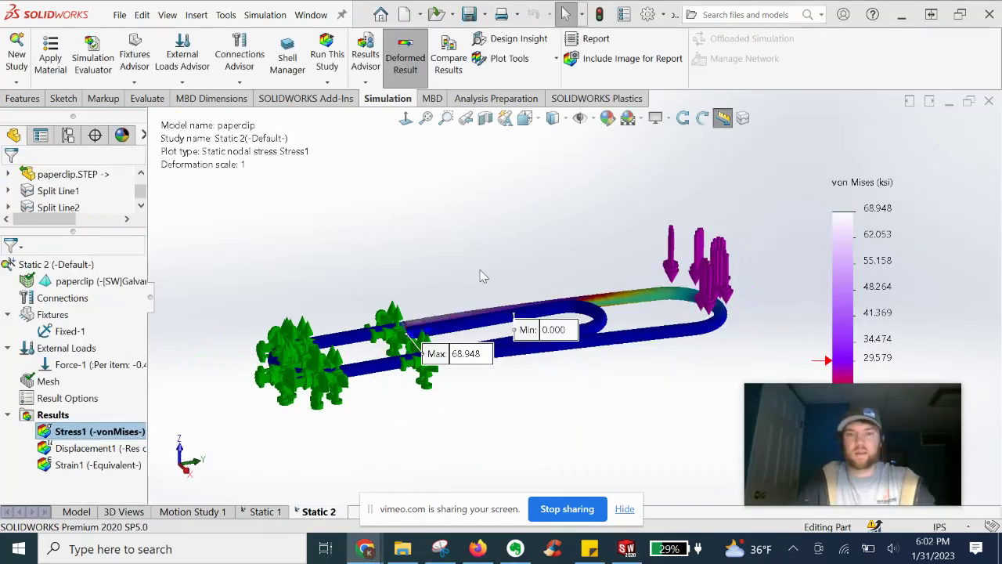